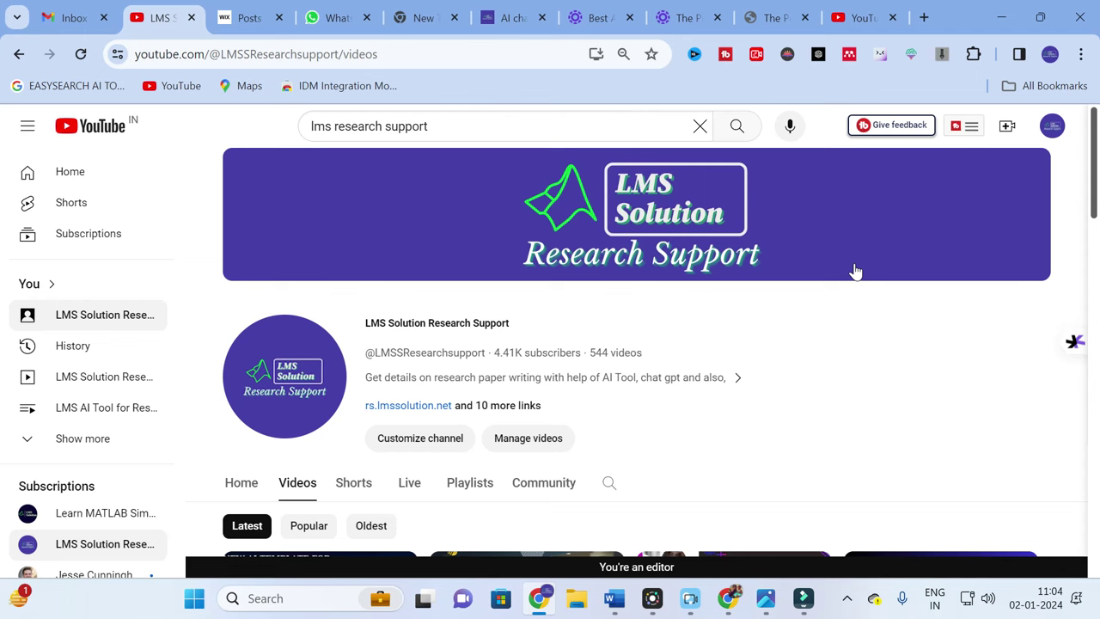
# Switch from the YouTube channel page to The Prompt Index tab
pyautogui.click(749, 18)
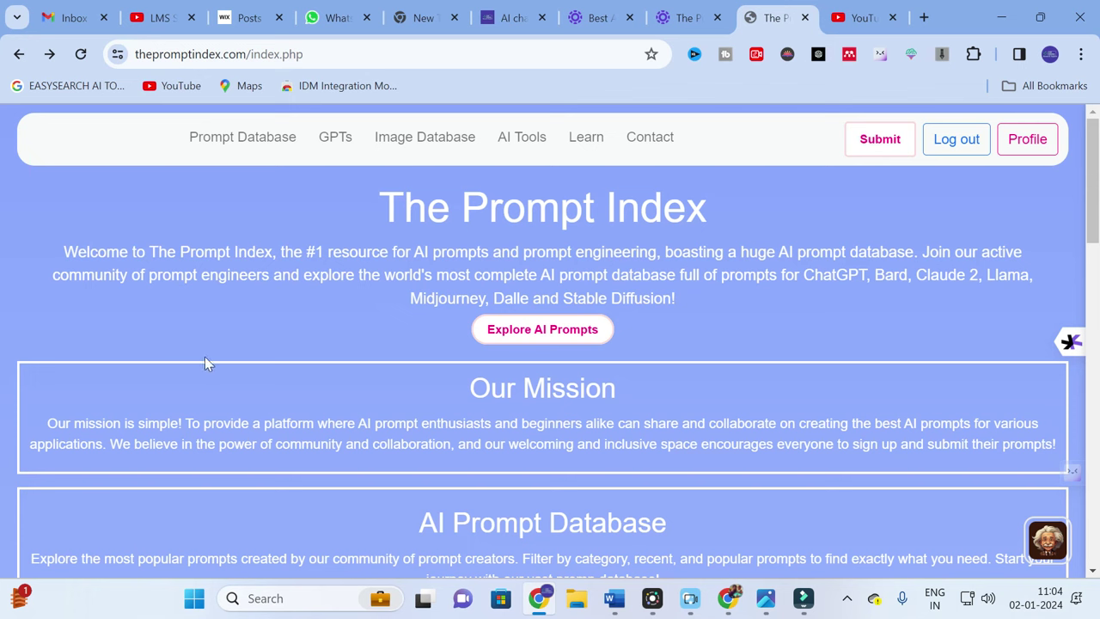
# Open The Prompt Index's Prompt Database and filter it to the Education category
pyautogui.click(569, 341)
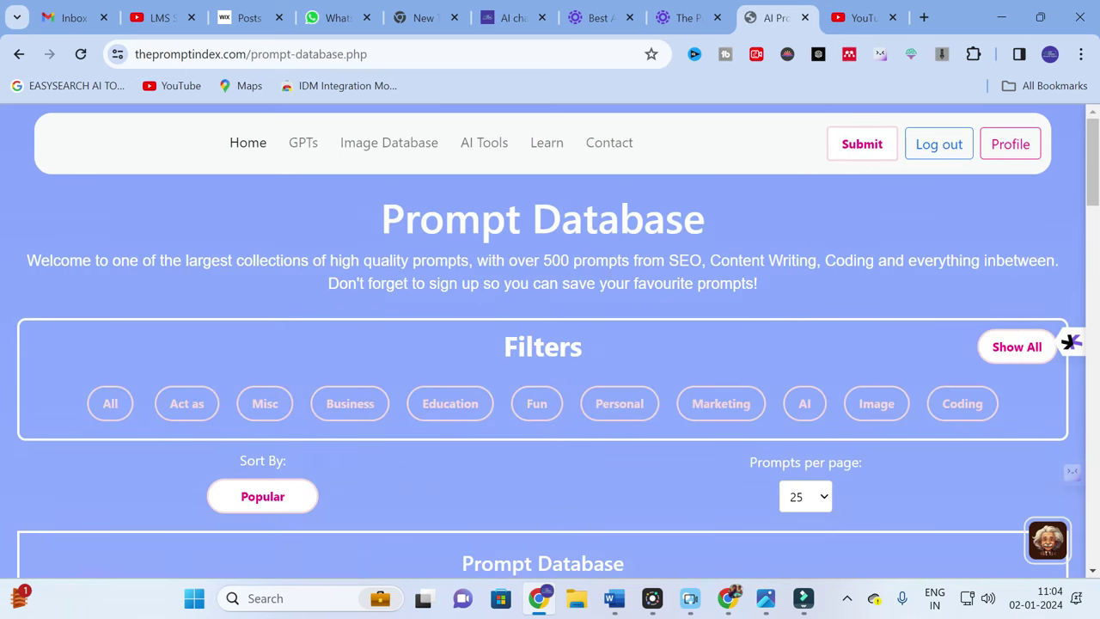
pyautogui.scroll(-2, 538, 289)
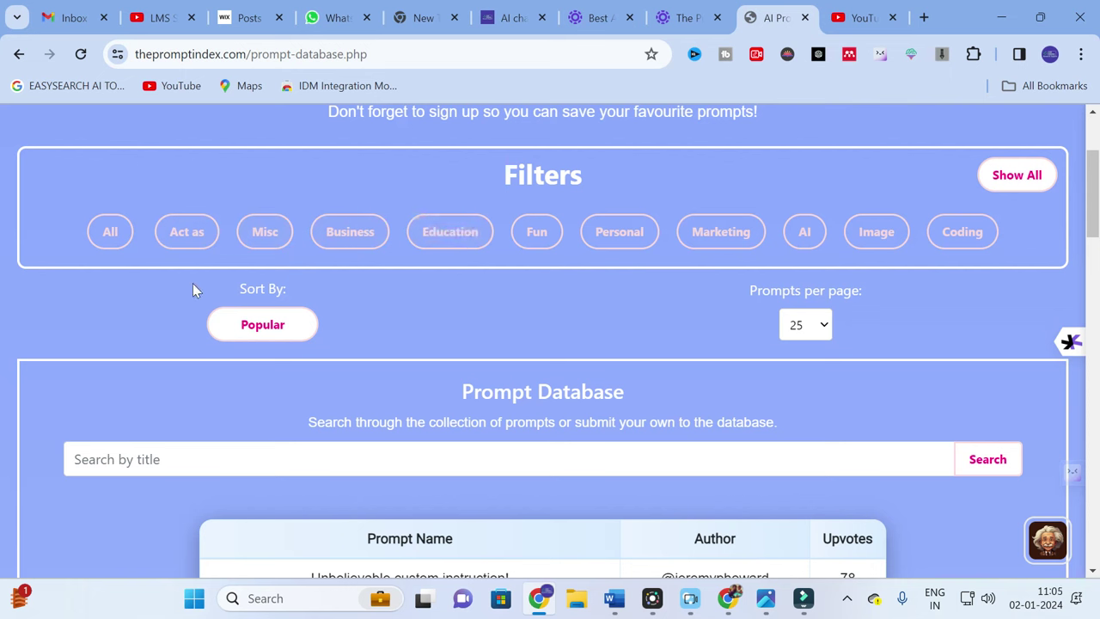
pyautogui.scroll(-1, 290, 287)
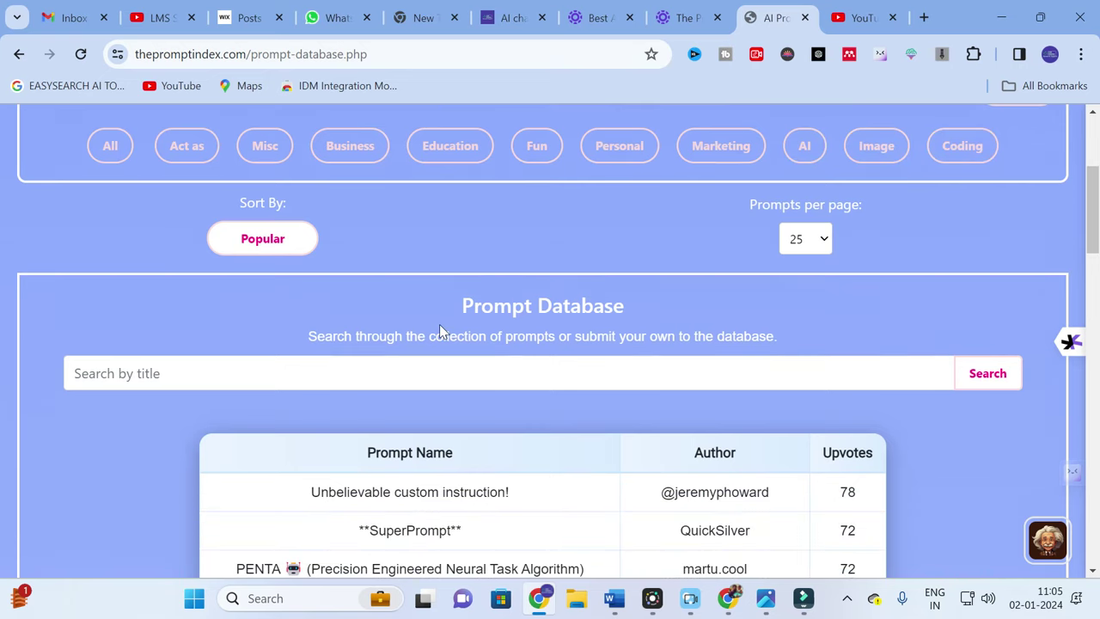
pyautogui.scroll(-3, 439, 327)
pyautogui.scroll(5, 421, 413)
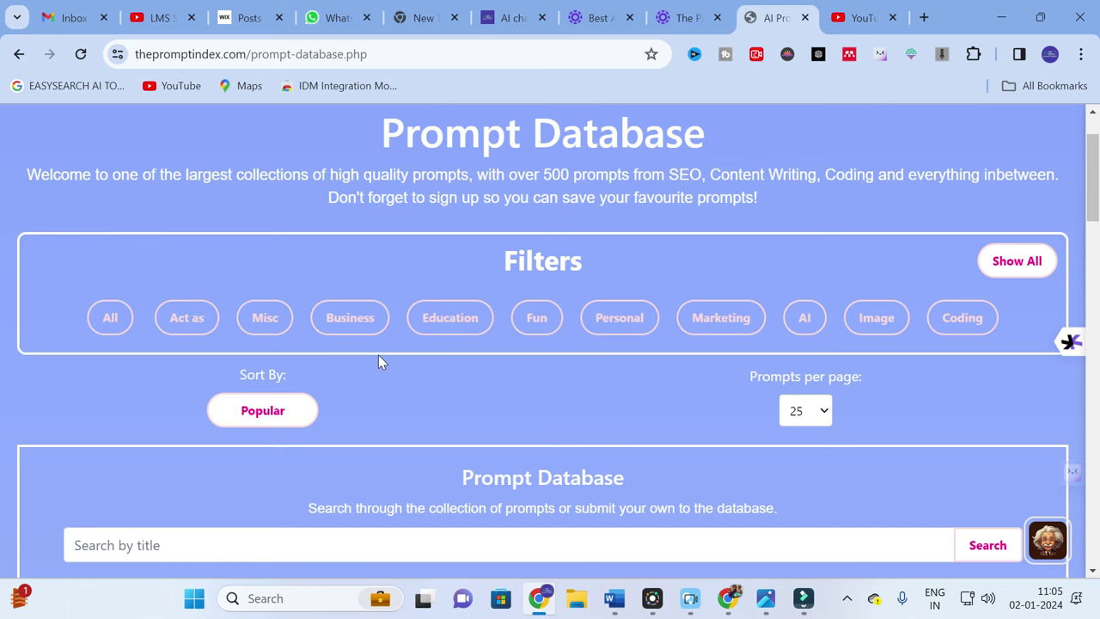
pyautogui.click(458, 322)
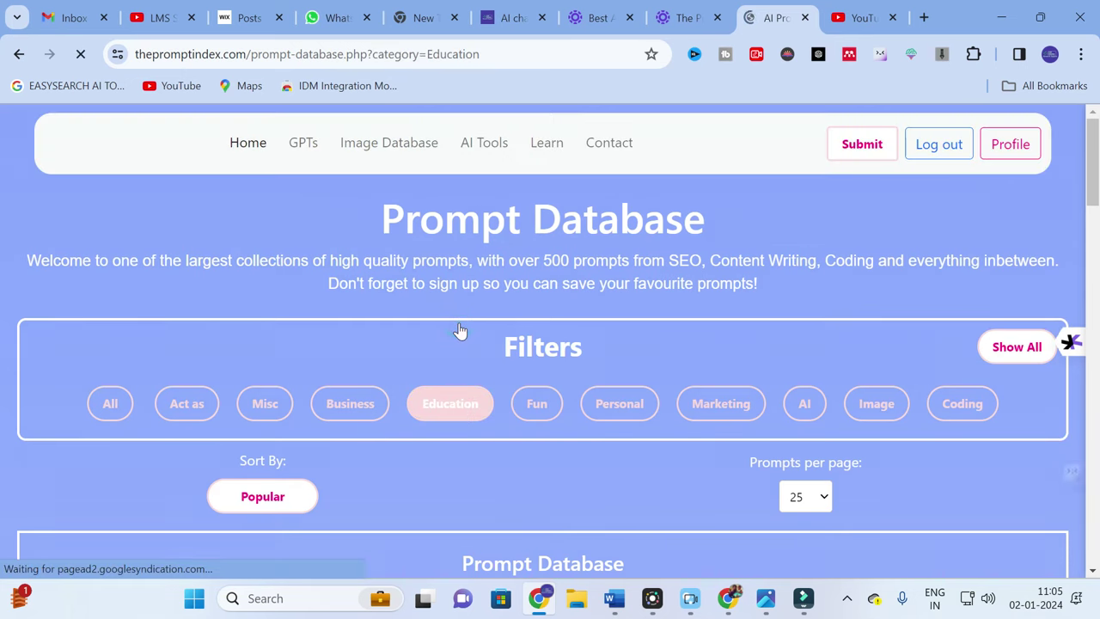
pyautogui.scroll(-4, 458, 324)
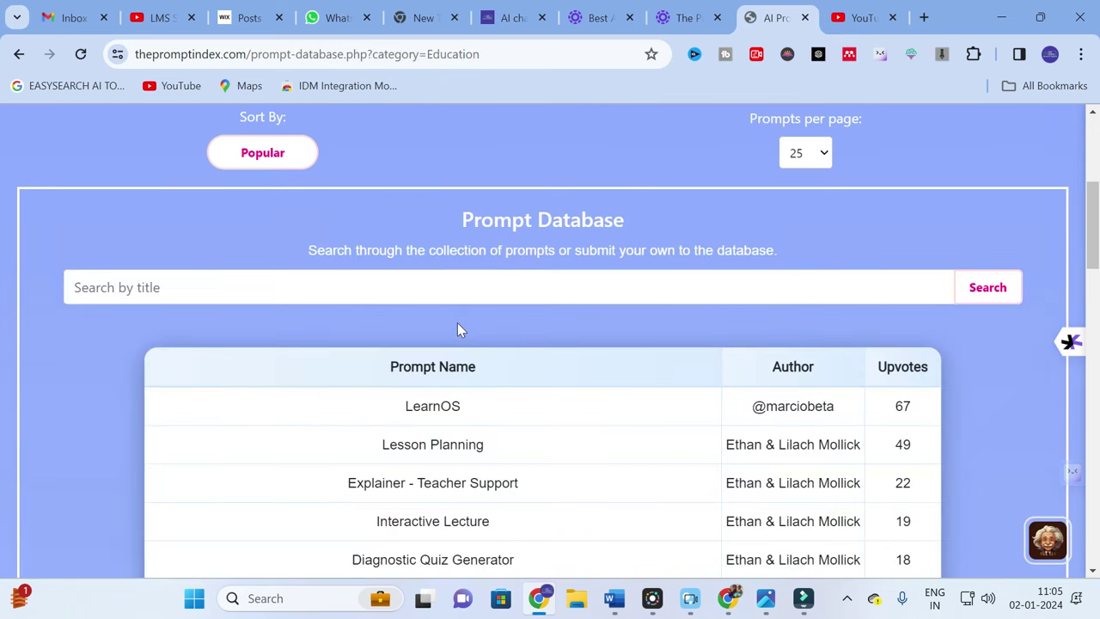
pyautogui.scroll(-12, 457, 322)
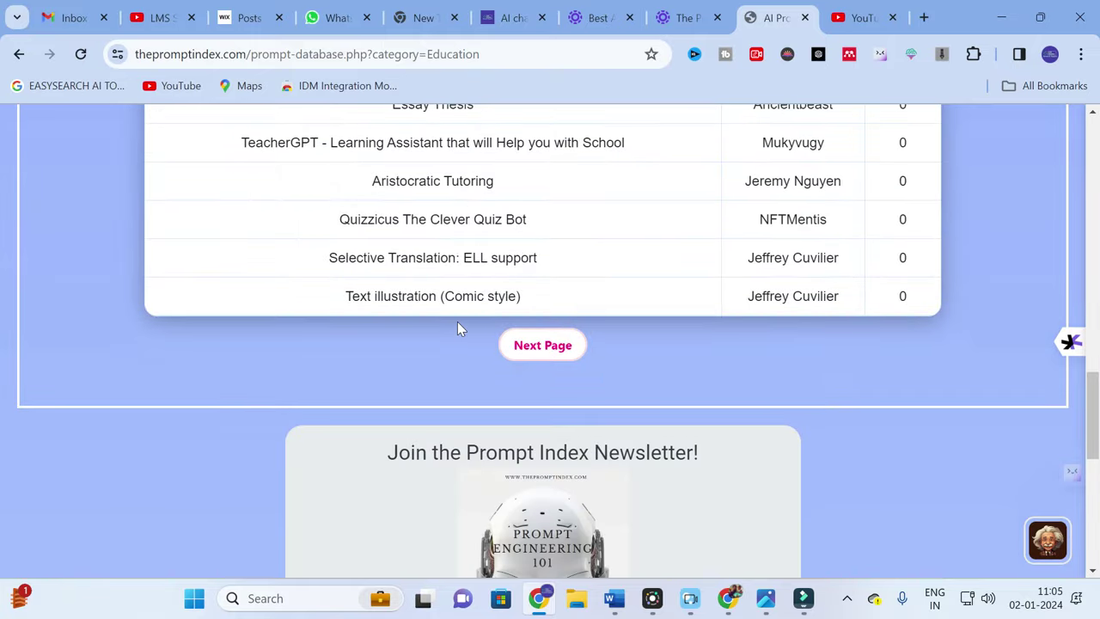
pyautogui.scroll(8, 432, 265)
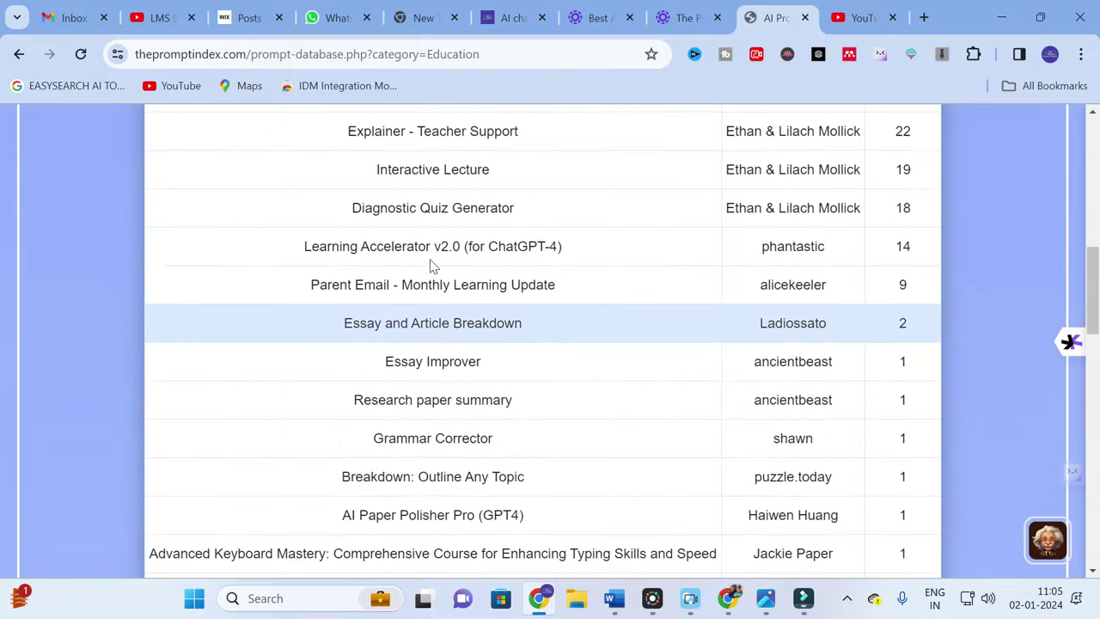
pyautogui.scroll(3, 432, 266)
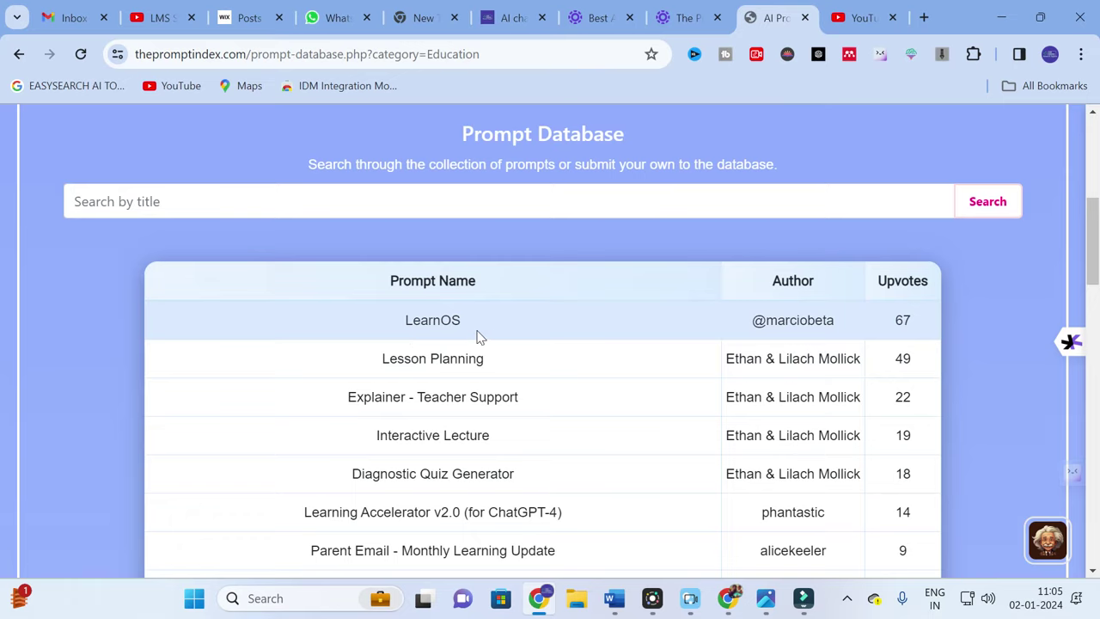
pyautogui.scroll(-1, 489, 335)
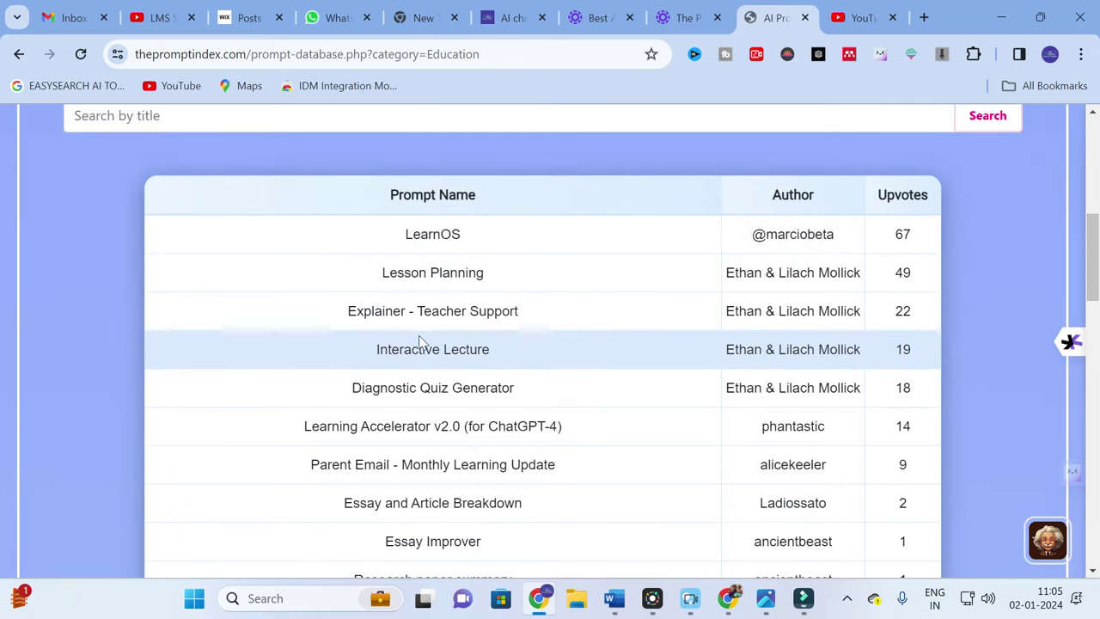
pyautogui.scroll(-1, 484, 326)
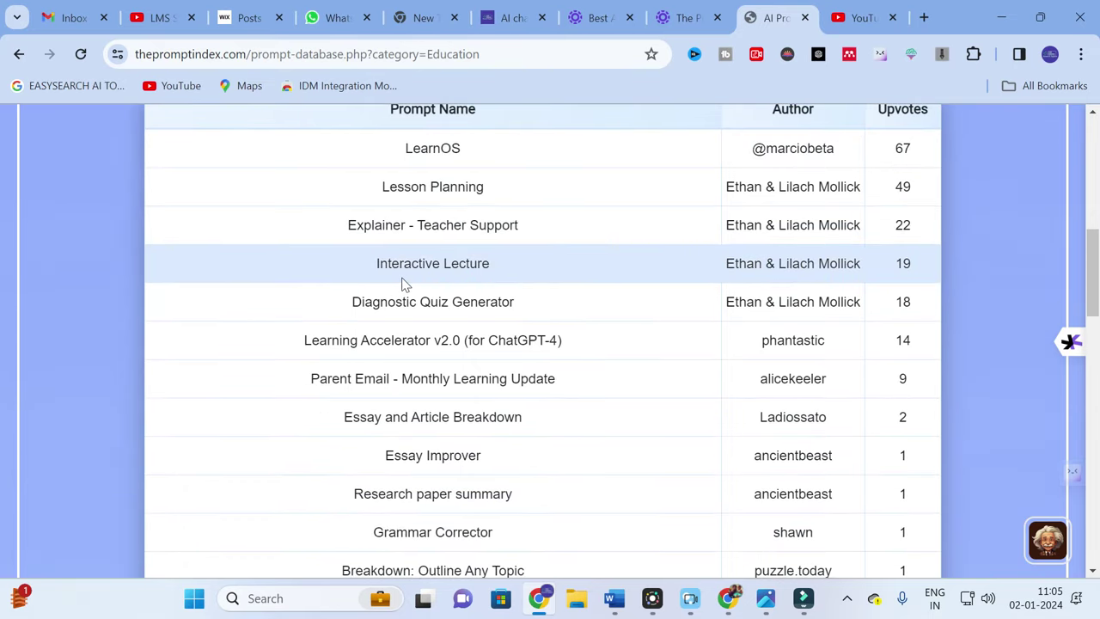
pyautogui.scroll(-1, 510, 275)
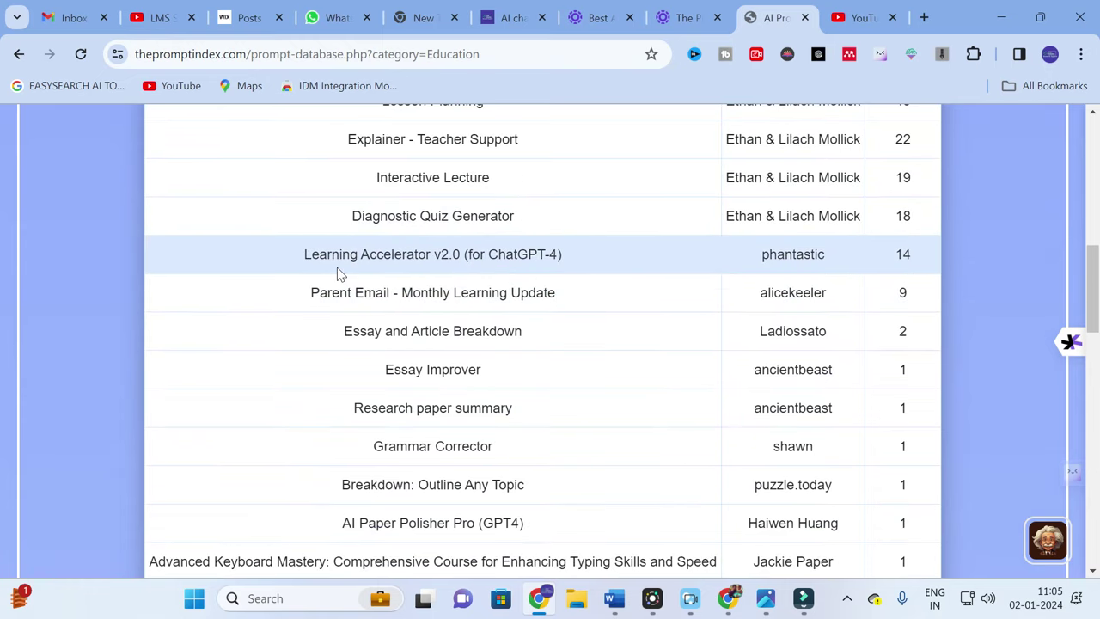
pyautogui.scroll(-1, 338, 273)
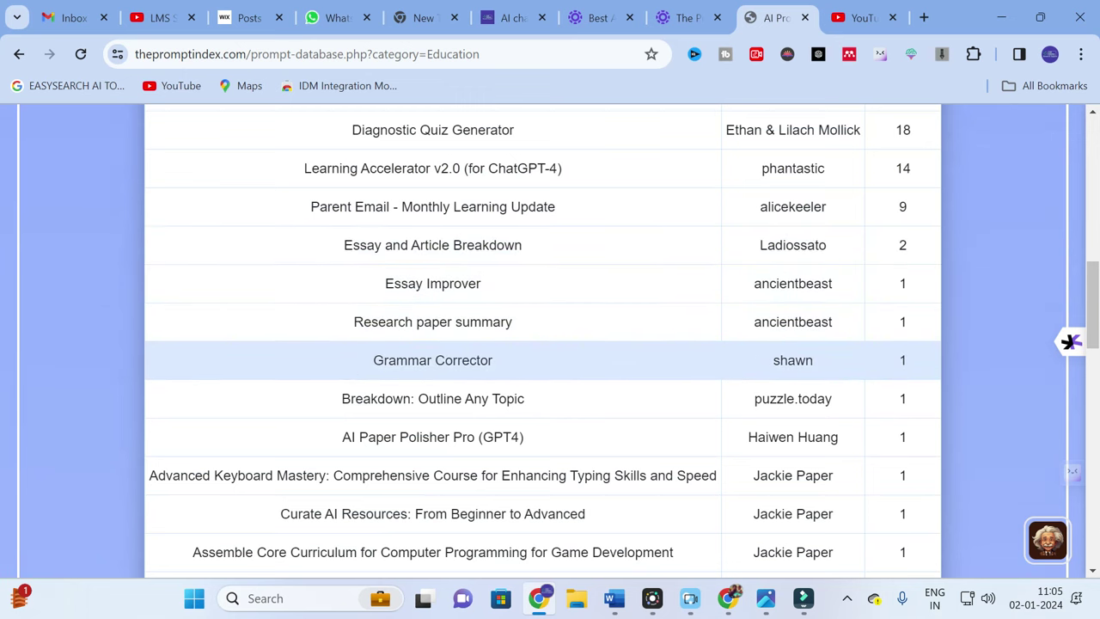
pyautogui.scroll(-1, 351, 369)
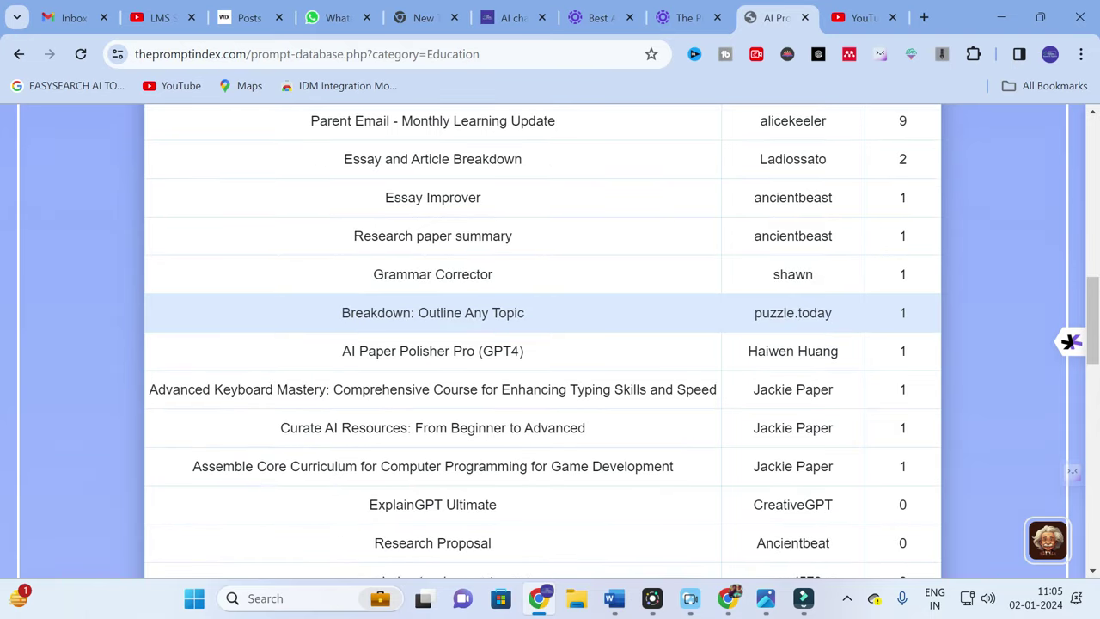
pyautogui.scroll(-1, 419, 318)
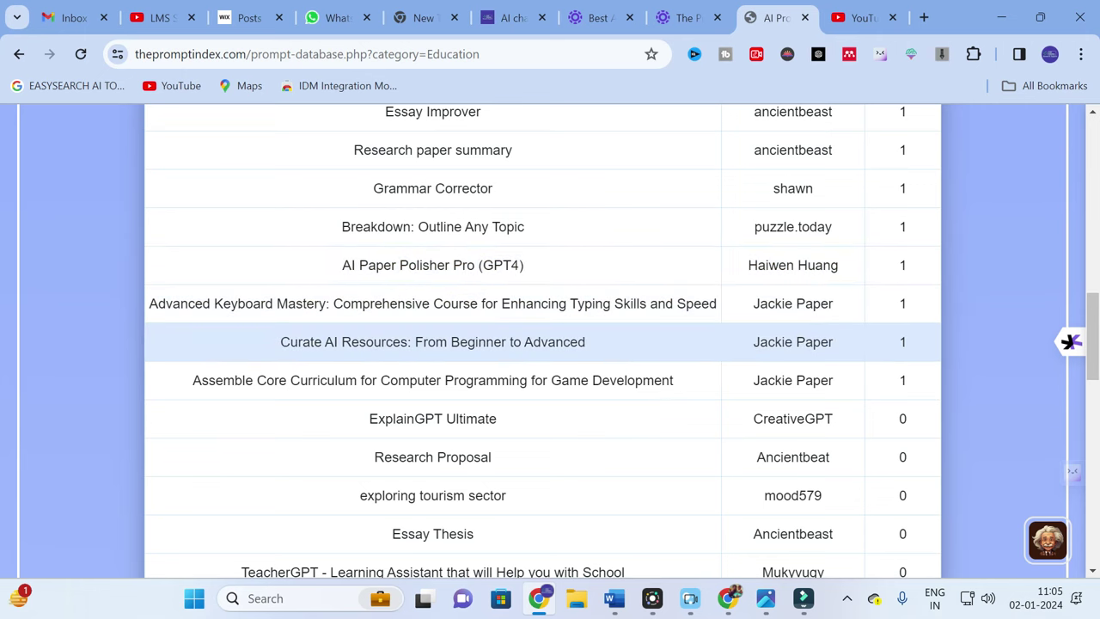
pyautogui.scroll(-1, 506, 434)
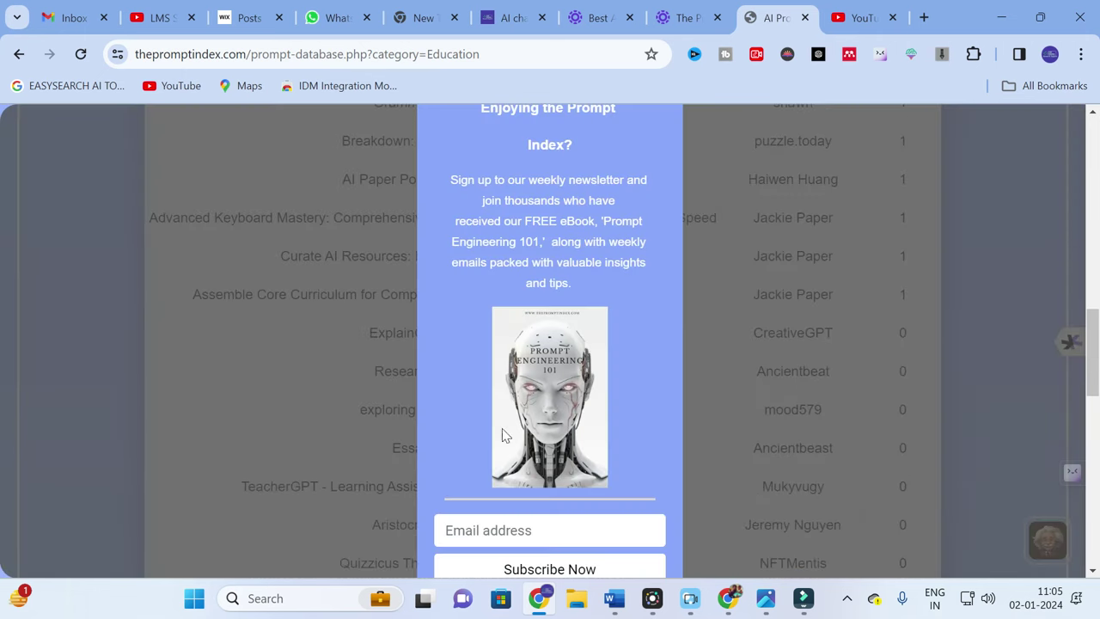
pyautogui.click(328, 365)
pyautogui.scroll(3, 328, 362)
pyautogui.scroll(-3, 330, 364)
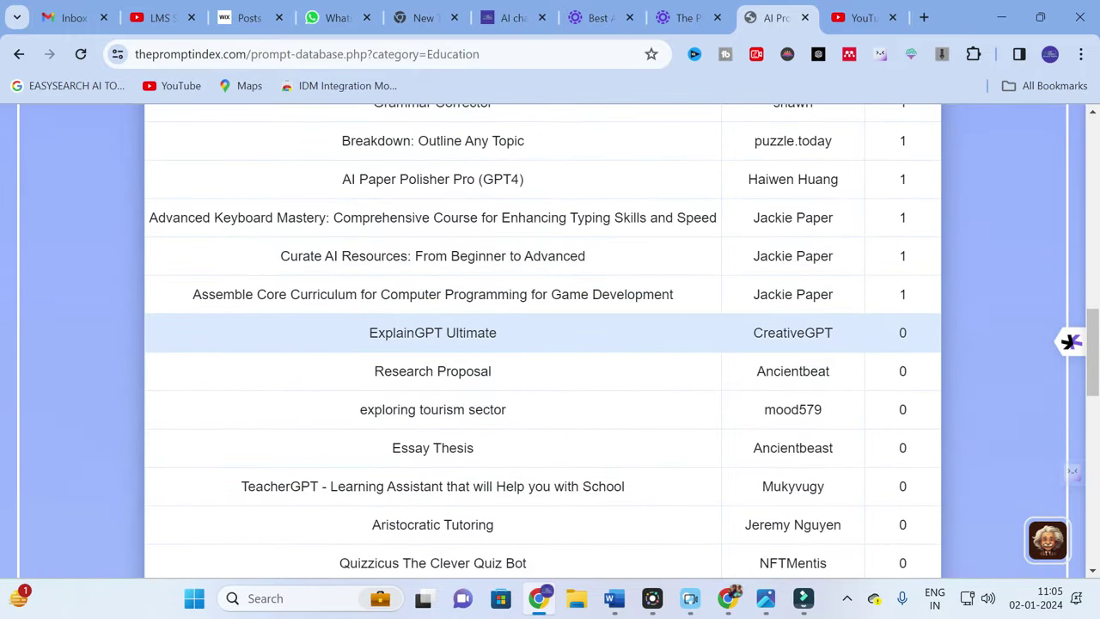
pyautogui.scroll(-1, 513, 368)
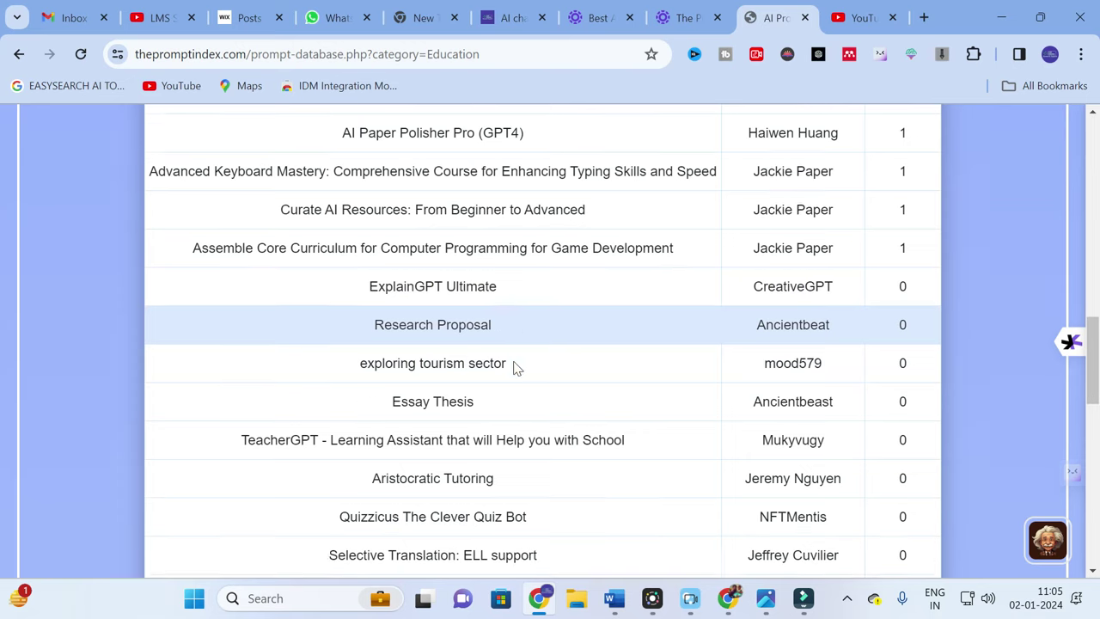
pyautogui.scroll(-1, 533, 334)
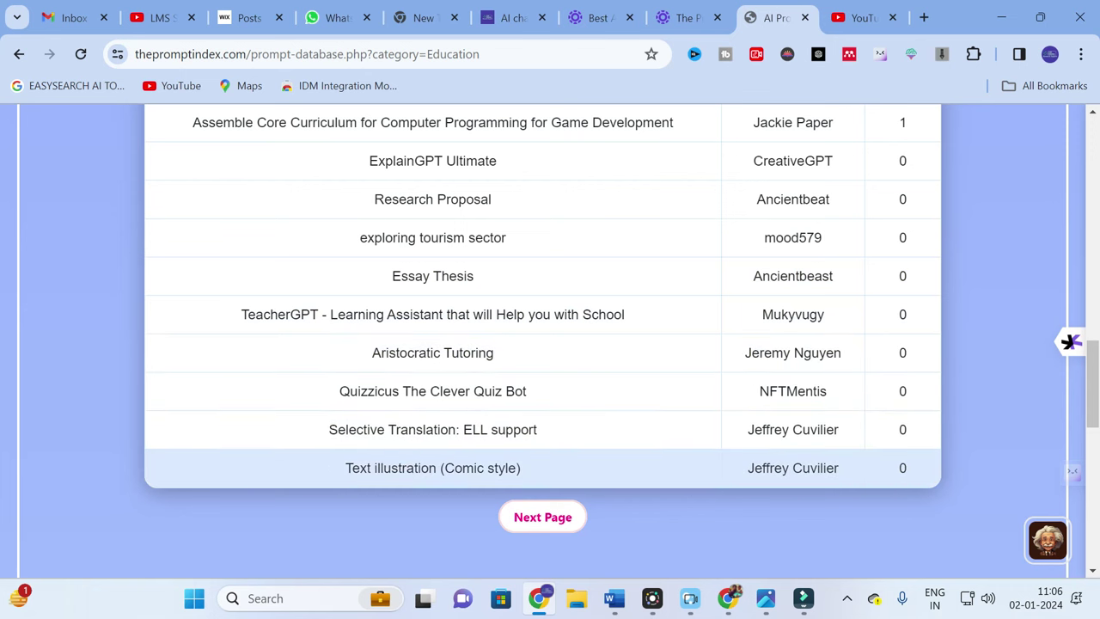
pyautogui.click(524, 517)
pyautogui.scroll(-4, 516, 472)
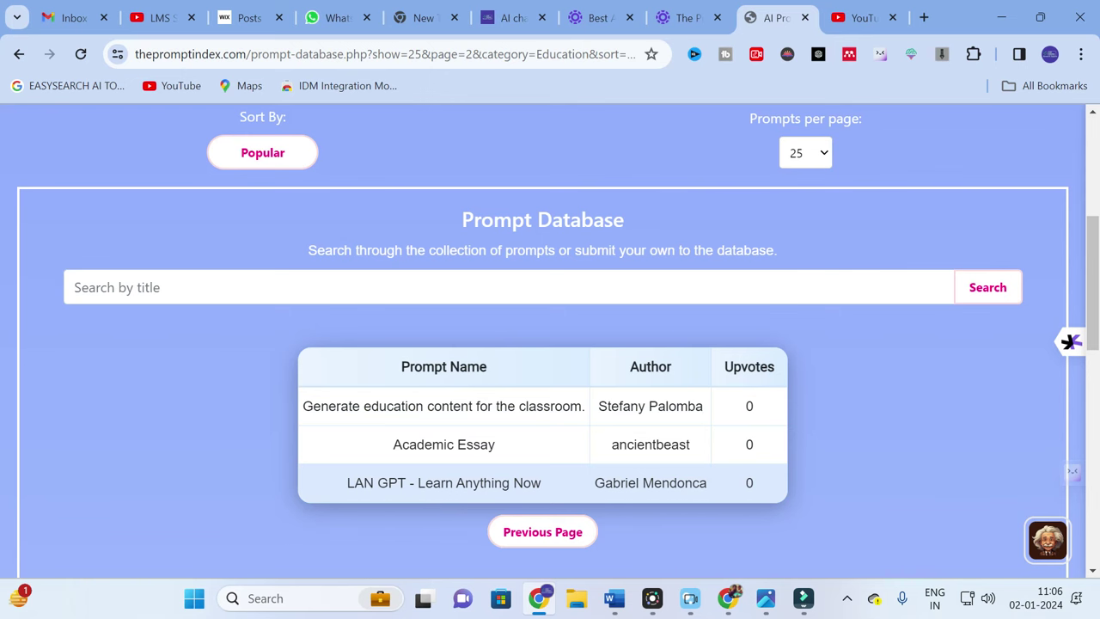
pyautogui.scroll(-10, 554, 478)
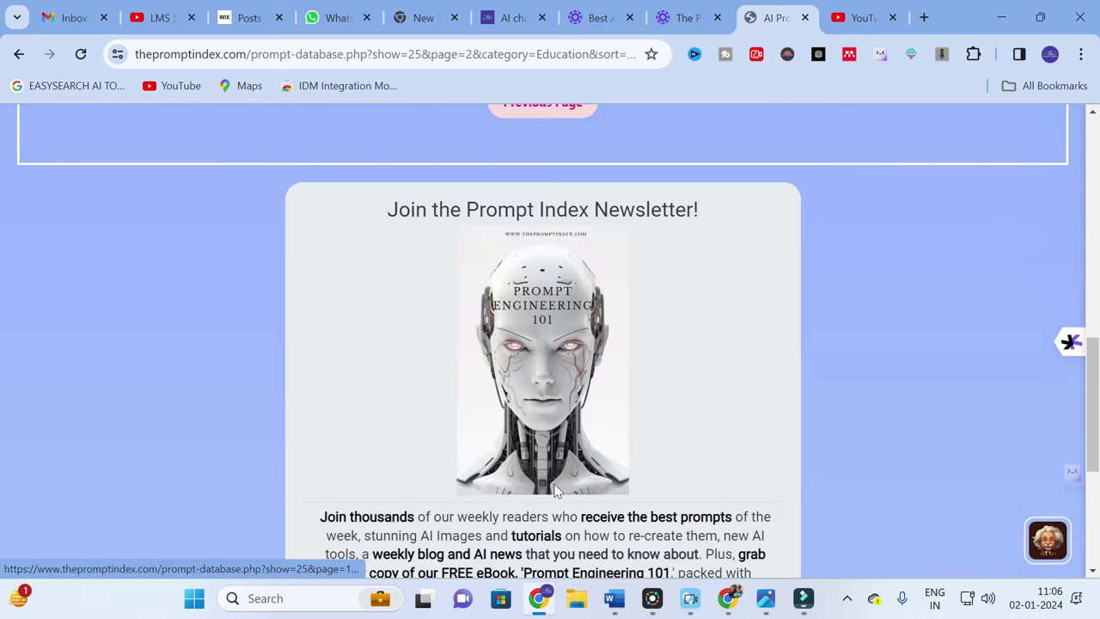
pyautogui.scroll(10, 550, 490)
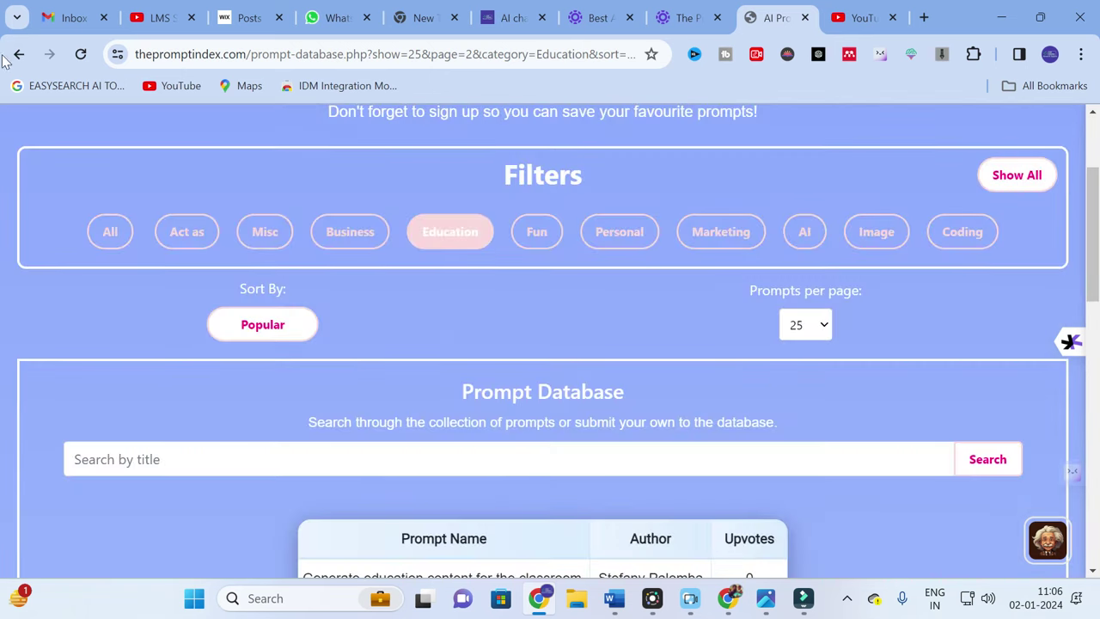
pyautogui.click(19, 54)
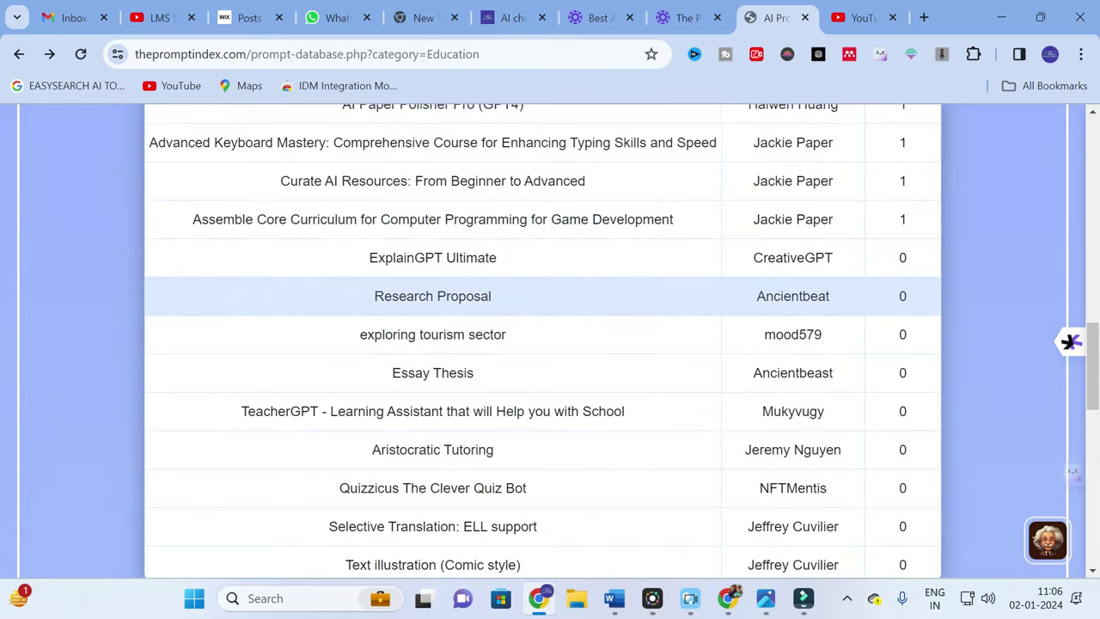
# Expand the Research Proposal prompt and select its full prompt paragraph
pyautogui.click(452, 296)
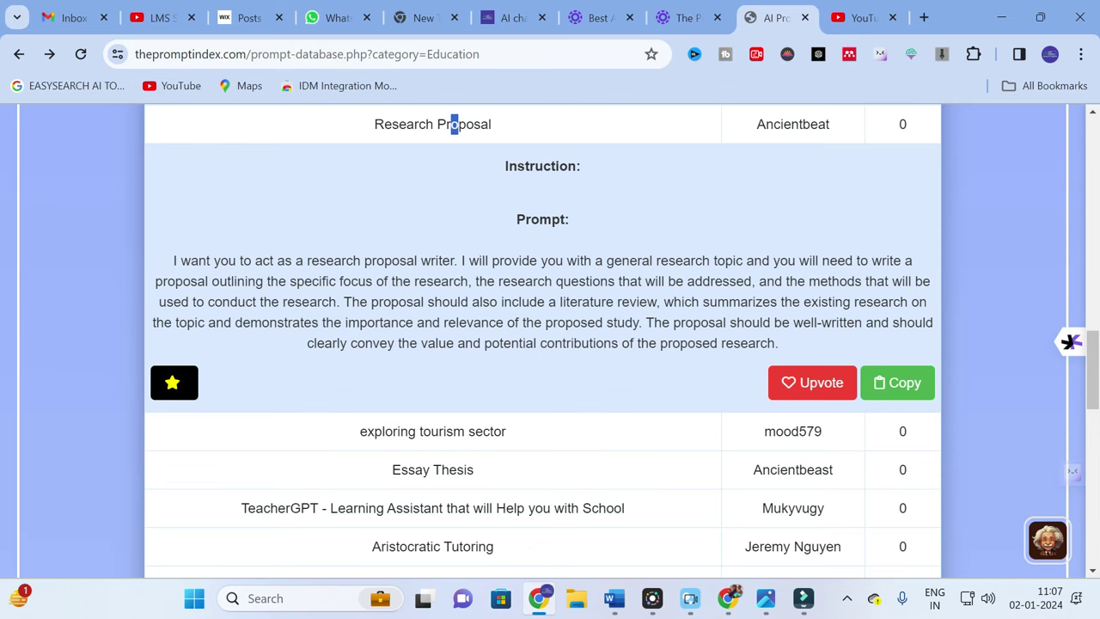
pyautogui.scroll(2, 522, 340)
pyautogui.scroll(-2, 490, 336)
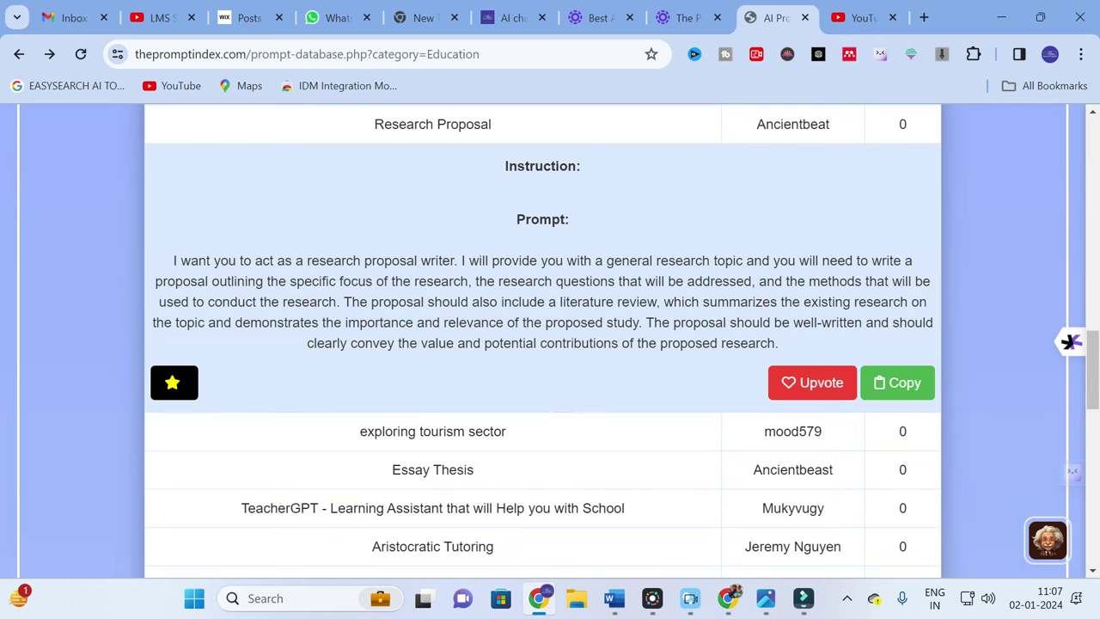
pyautogui.moveTo(174, 261); pyautogui.dragTo(834, 344)
pyautogui.hotkey('ctrl', 'c')
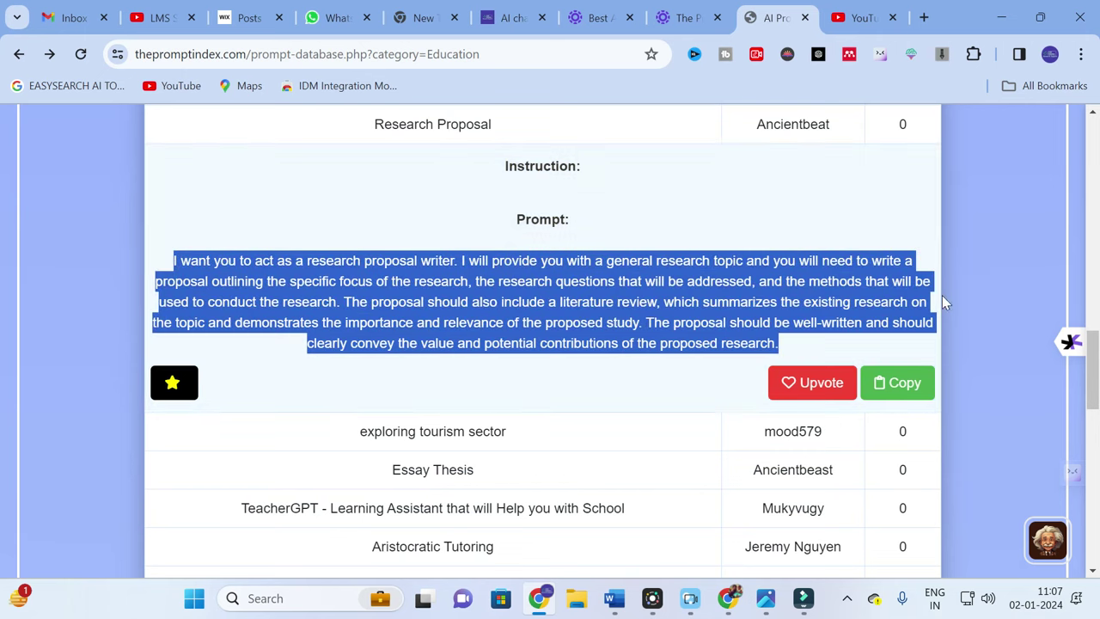
# Open ChatGPT in a new tab by searching Google for 'chatgpt'
pyautogui.click(924, 17)
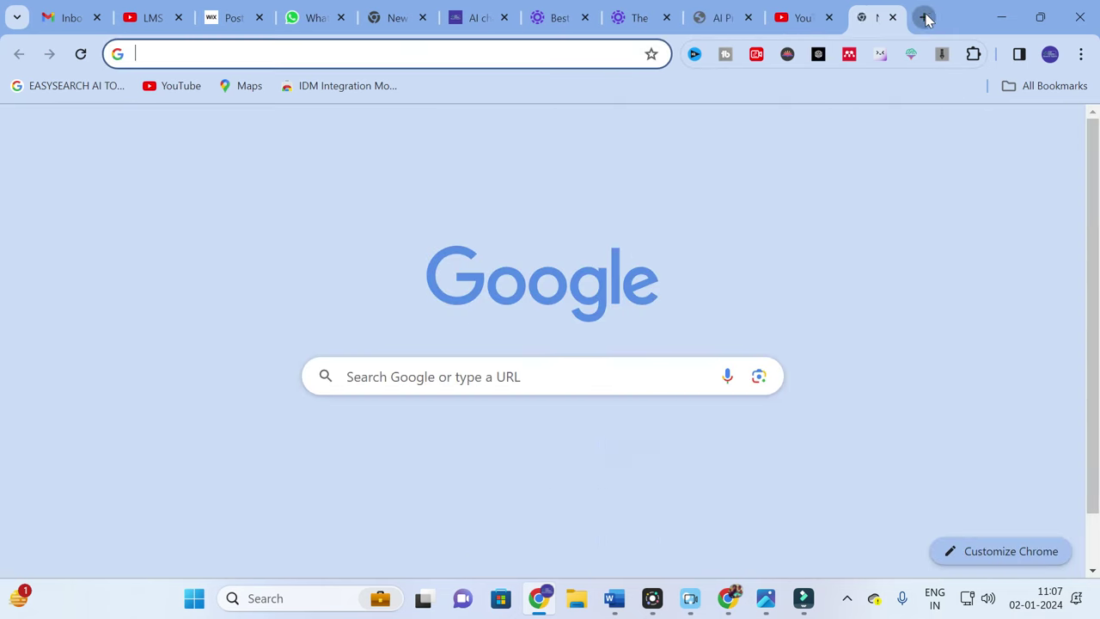
pyautogui.click(405, 370)
pyautogui.write('ch')
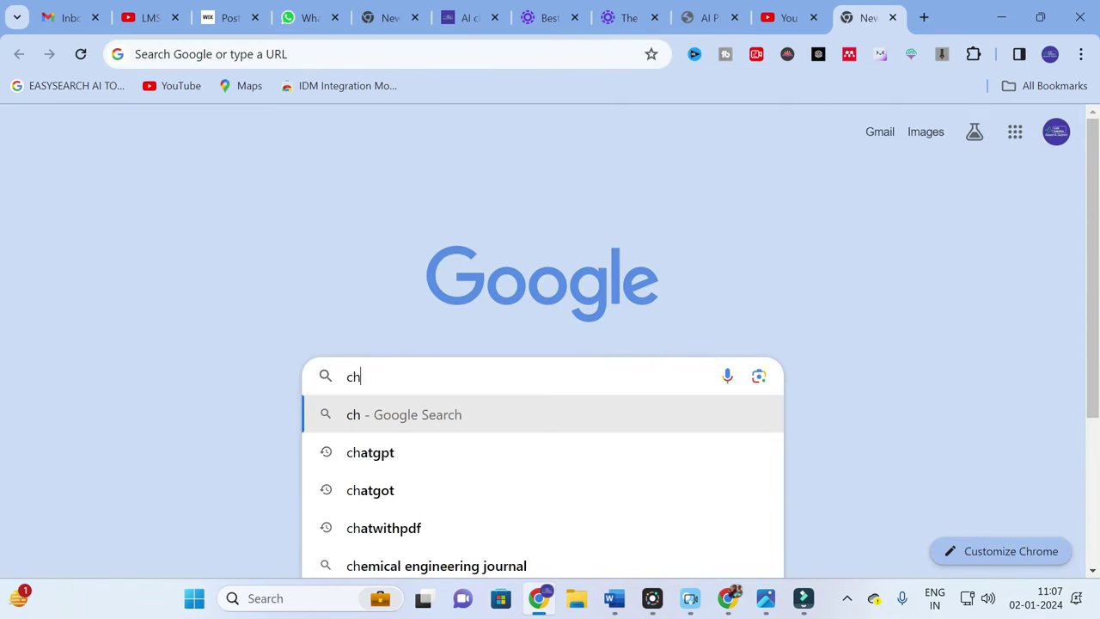
pyautogui.write('atgpt')
pyautogui.press('Return')
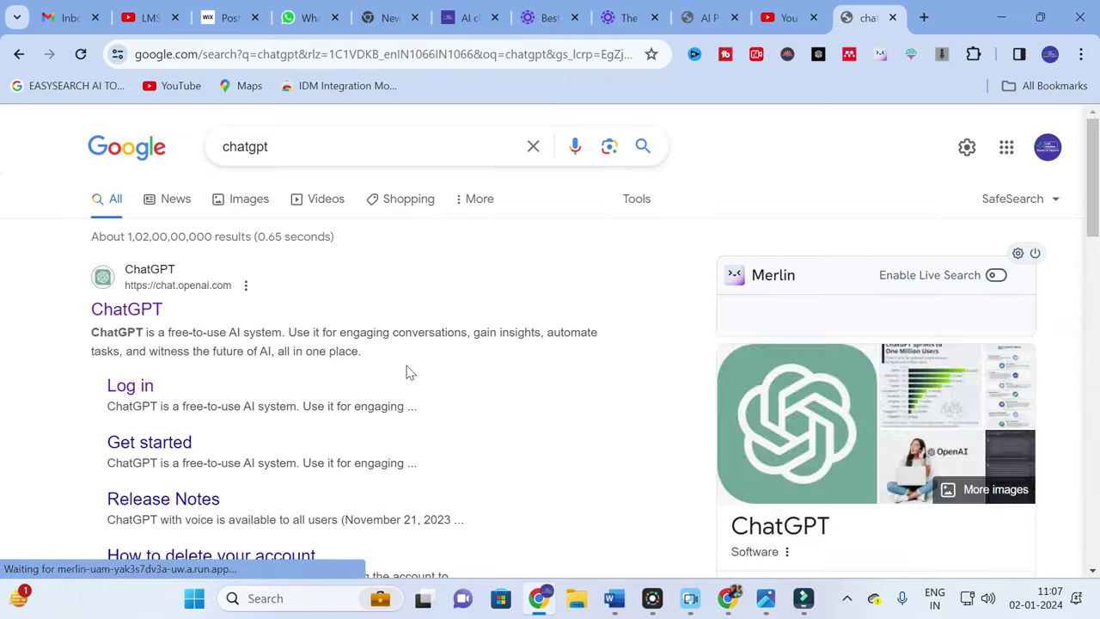
pyautogui.click(102, 311)
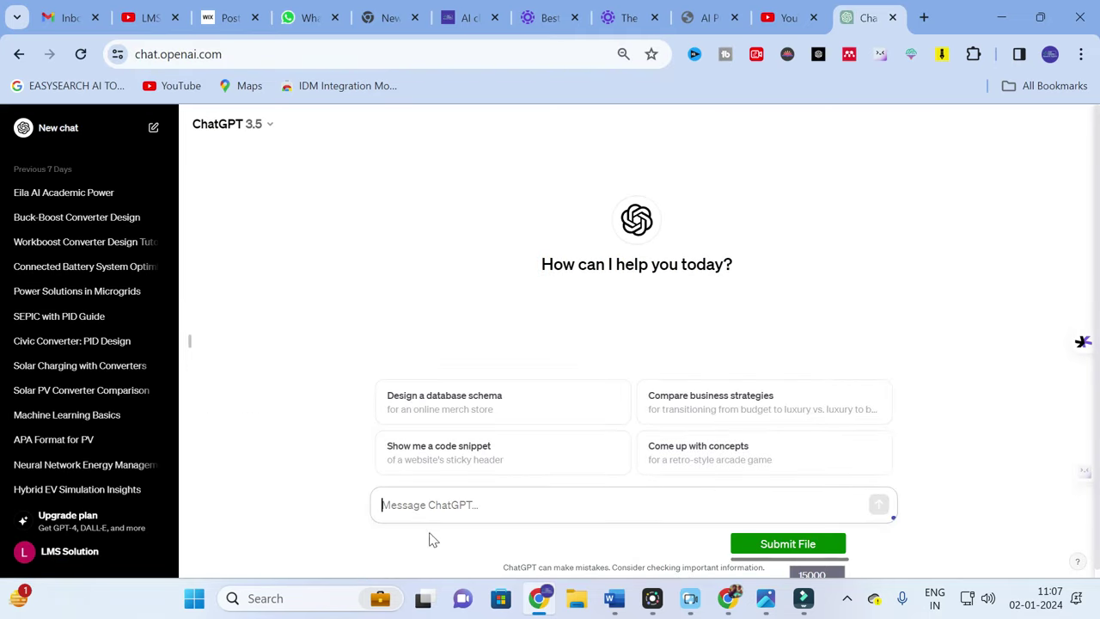
# Paste the proposal prompt with topic 'grid connected pv system for electric vehicle charging station' and send it
pyautogui.hotkey('ctrl', 'v')
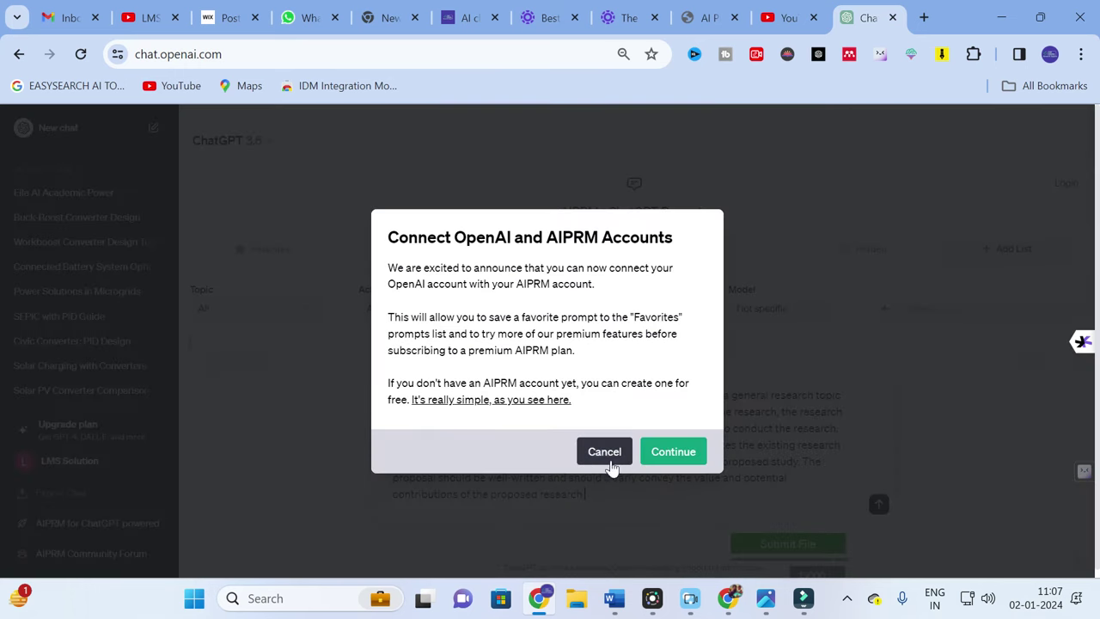
pyautogui.click(605, 452)
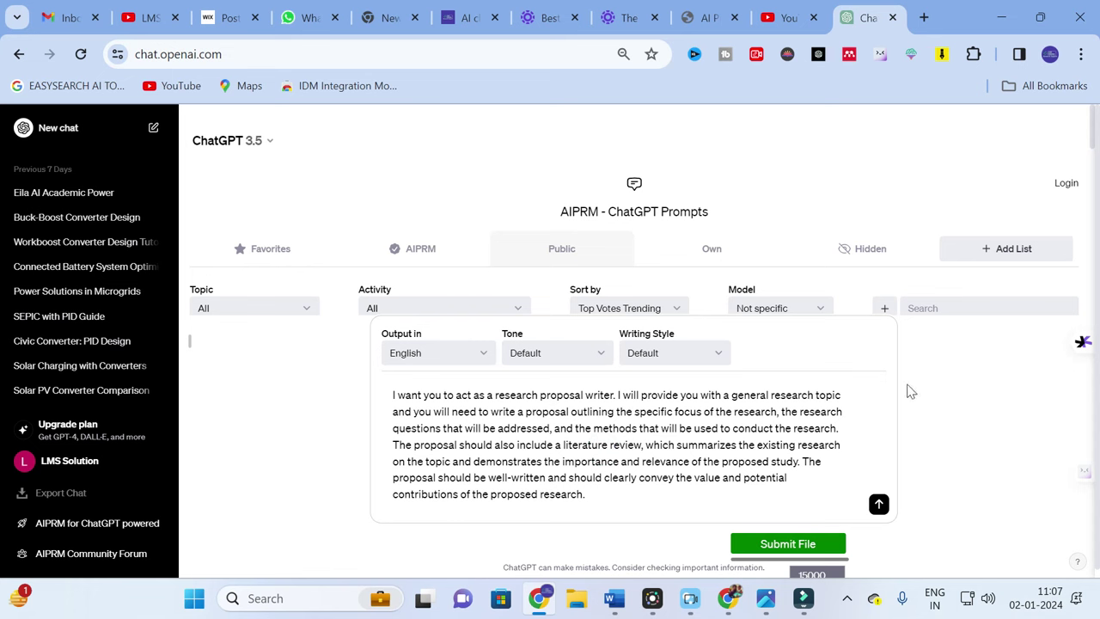
pyautogui.click(842, 395)
pyautogui.write('on ')
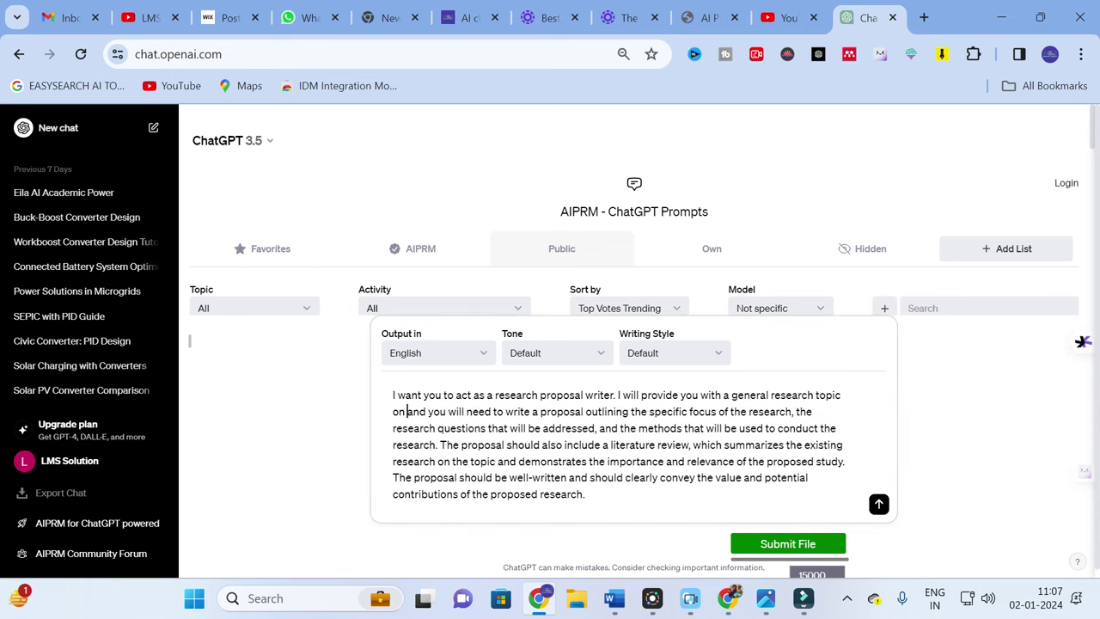
pyautogui.write('" ')
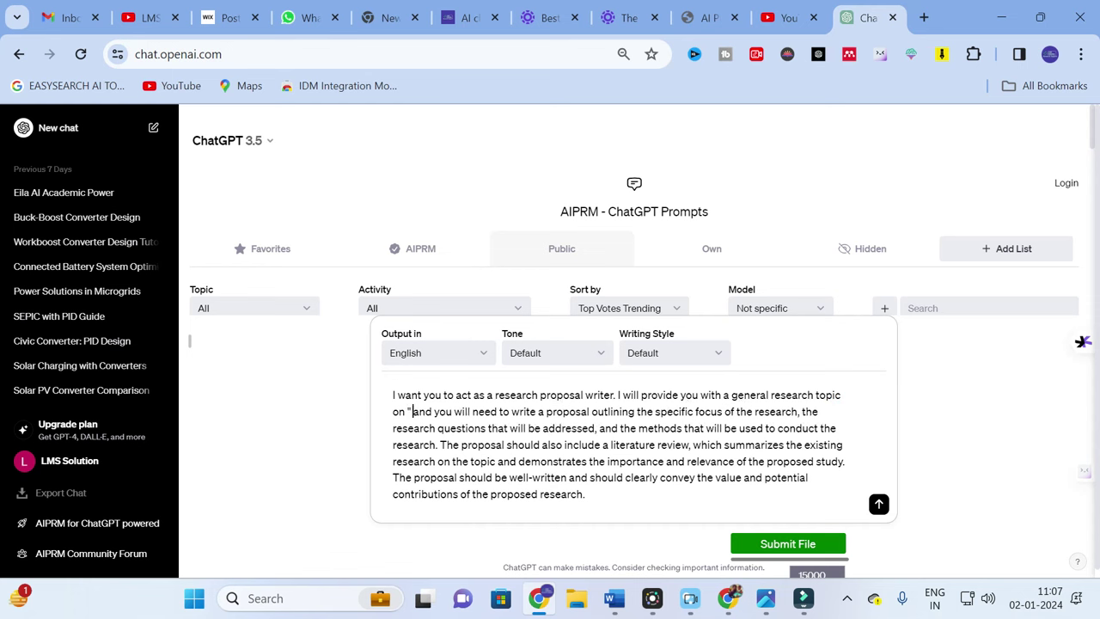
pyautogui.write('grid conn')
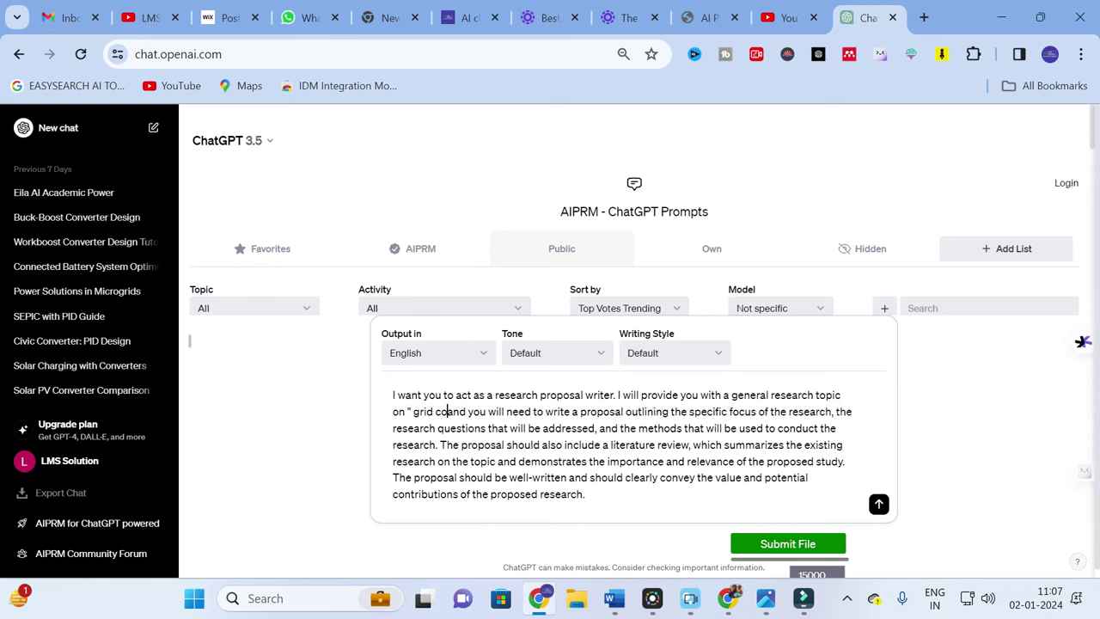
pyautogui.write('ected ')
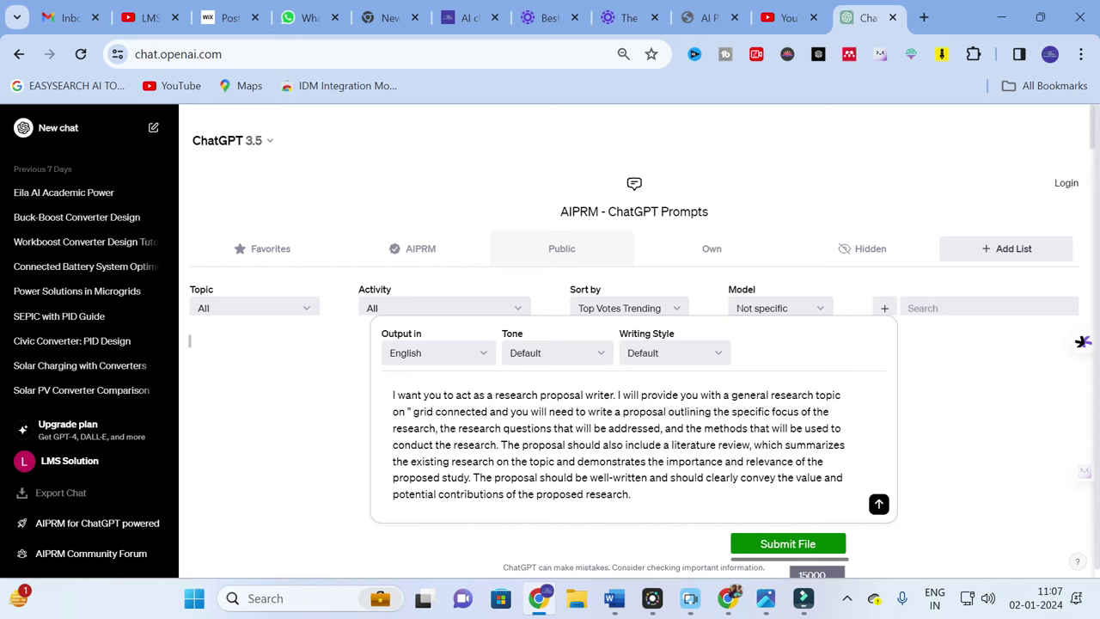
pyautogui.write('pv system for elect')
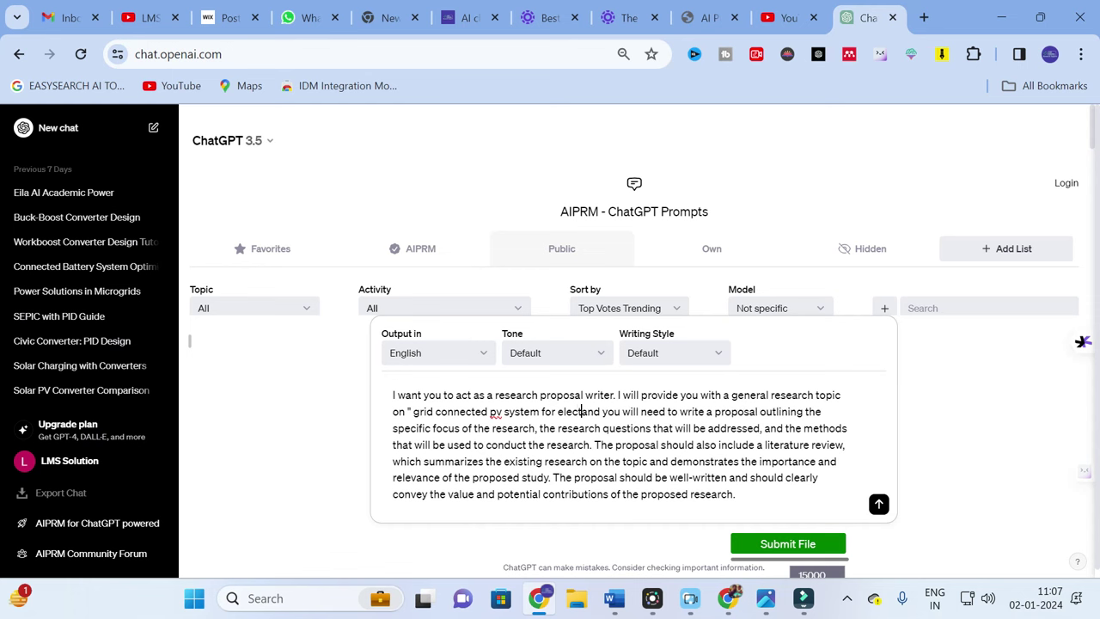
pyautogui.write('ric veh')
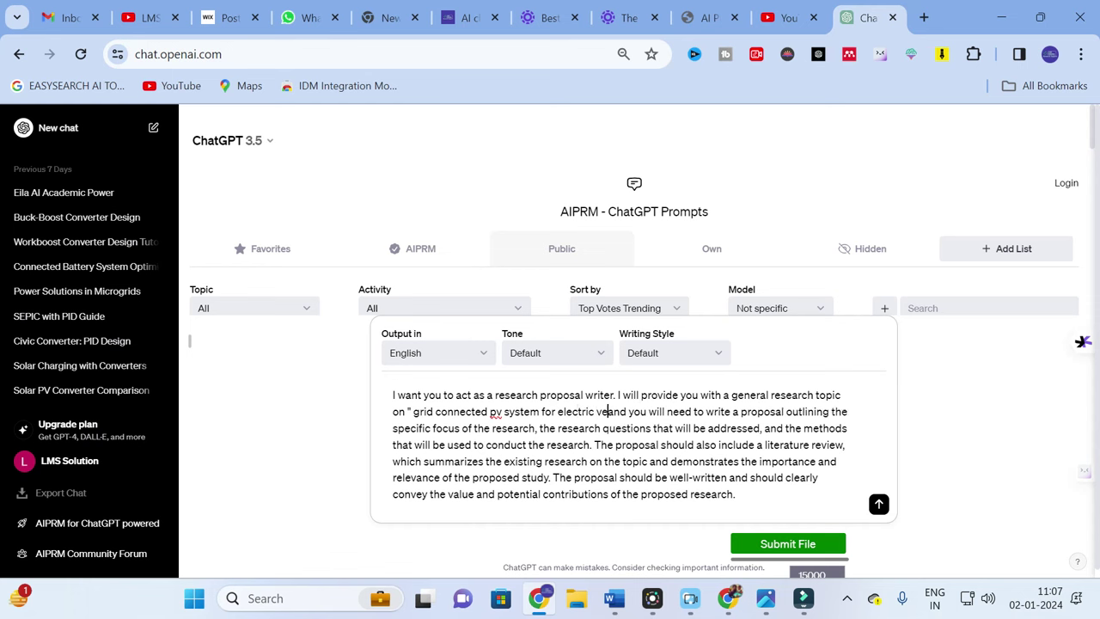
pyautogui.write('icle cha')
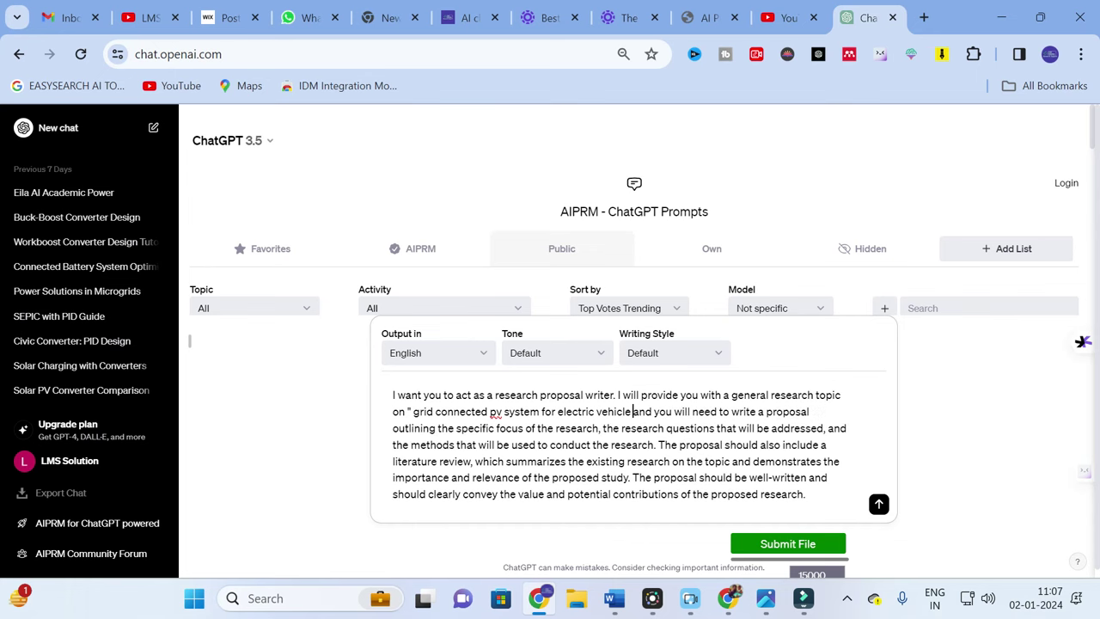
pyautogui.write('rging stat')
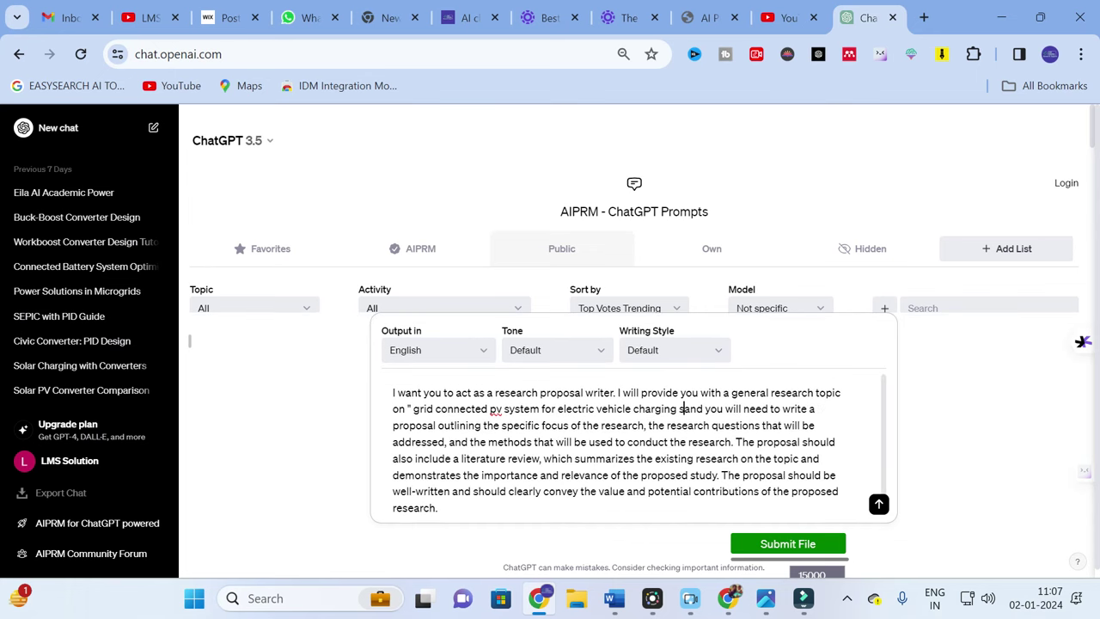
pyautogui.write('ion ')
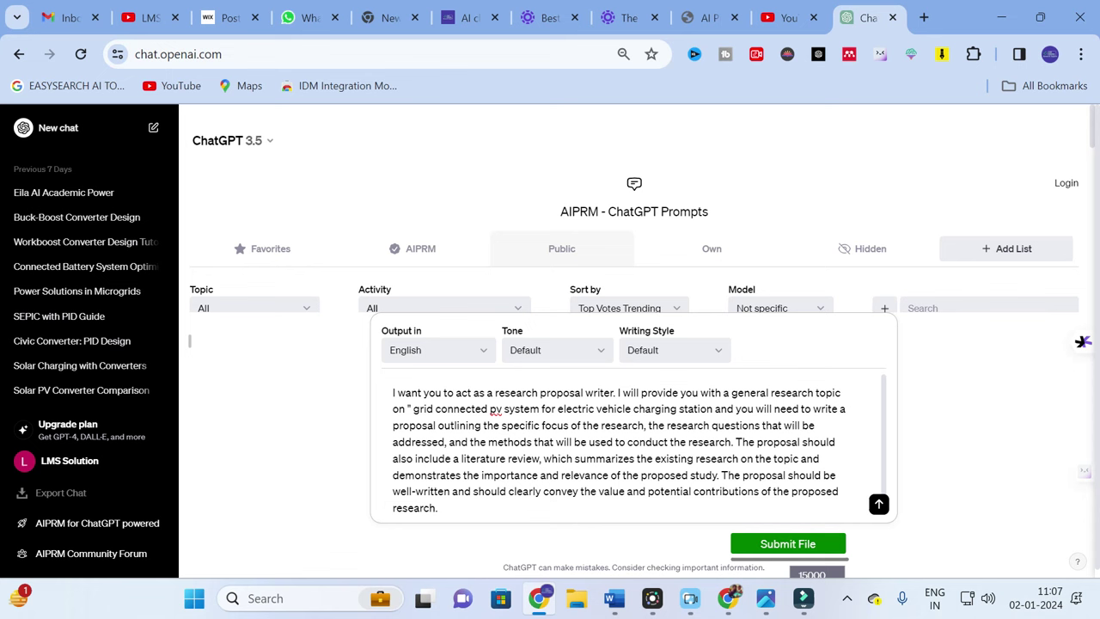
pyautogui.write('"')
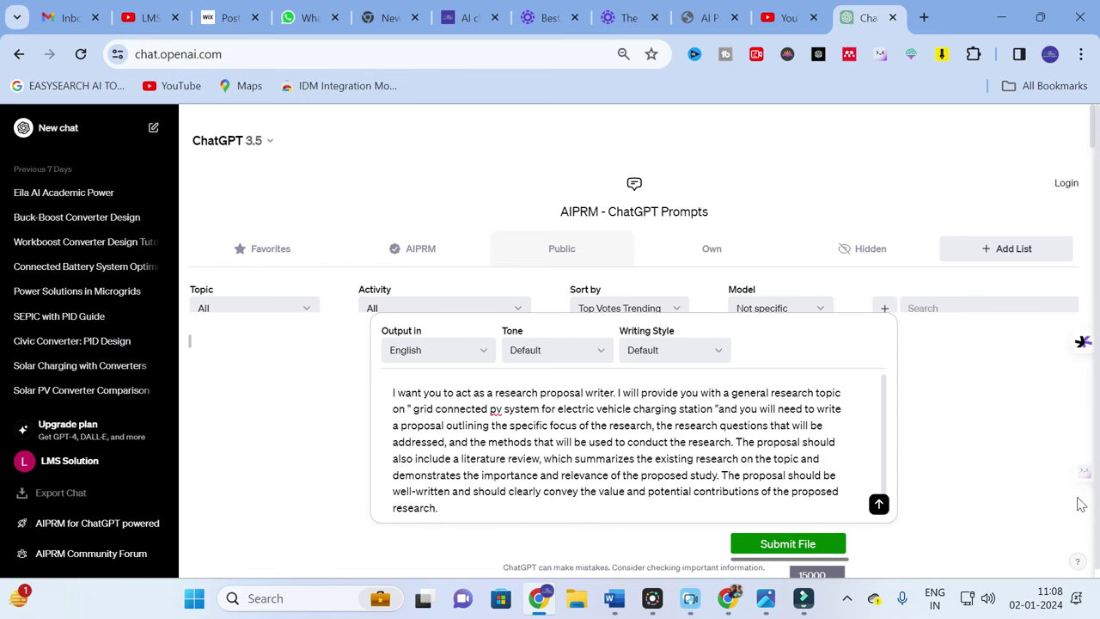
pyautogui.click(879, 504)
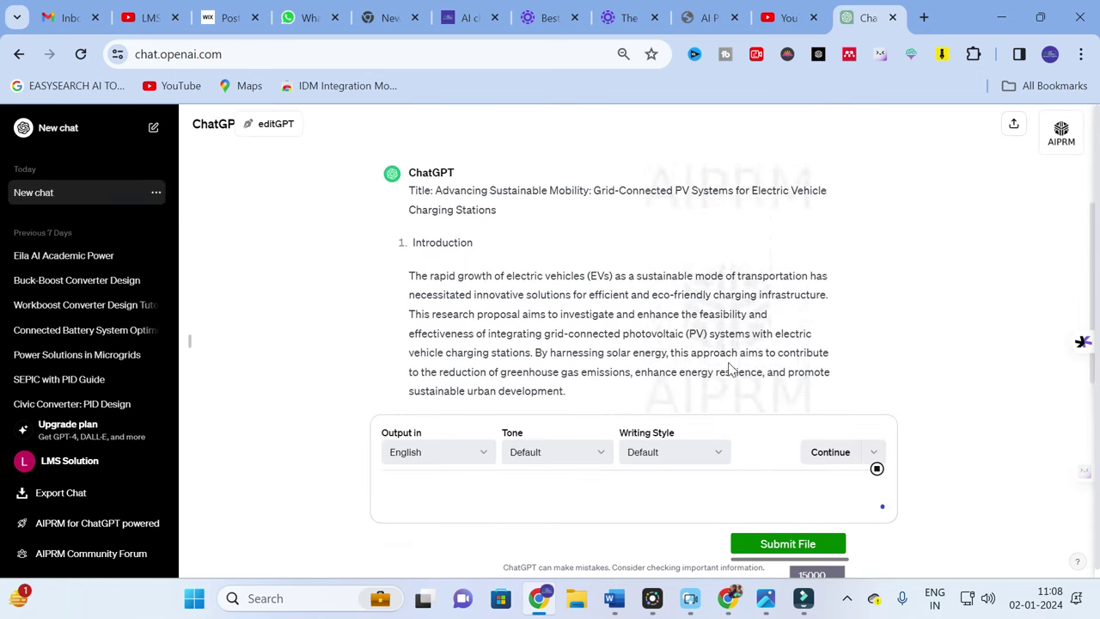
pyautogui.scroll(5, 516, 311)
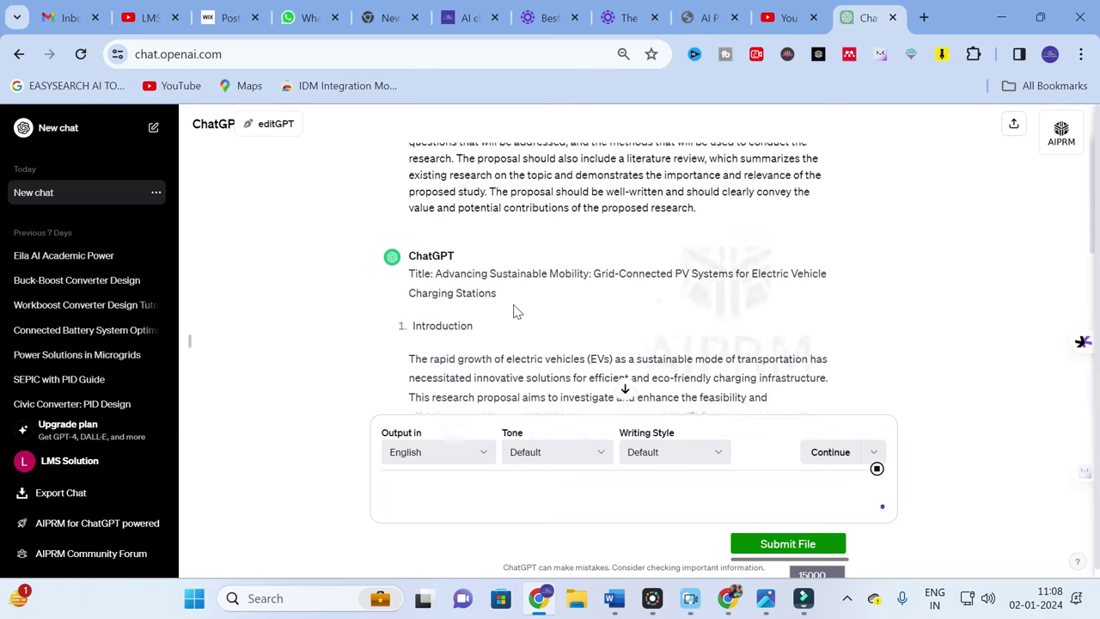
pyautogui.scroll(1, 513, 312)
pyautogui.scroll(-1, 513, 312)
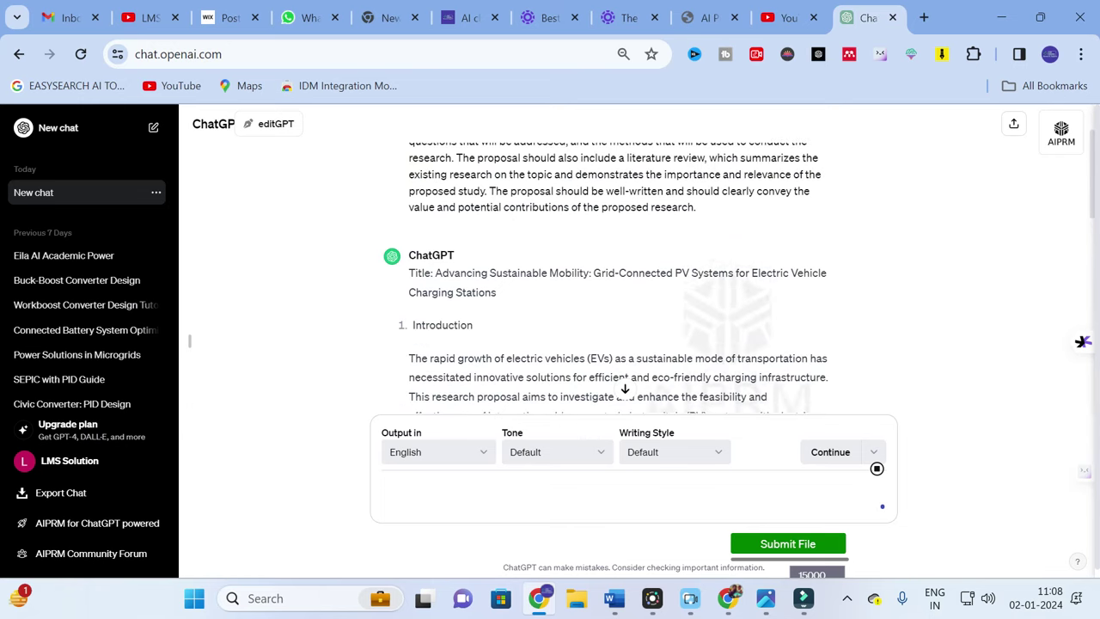
pyautogui.scroll(1, 479, 290)
pyautogui.scroll(-1, 464, 296)
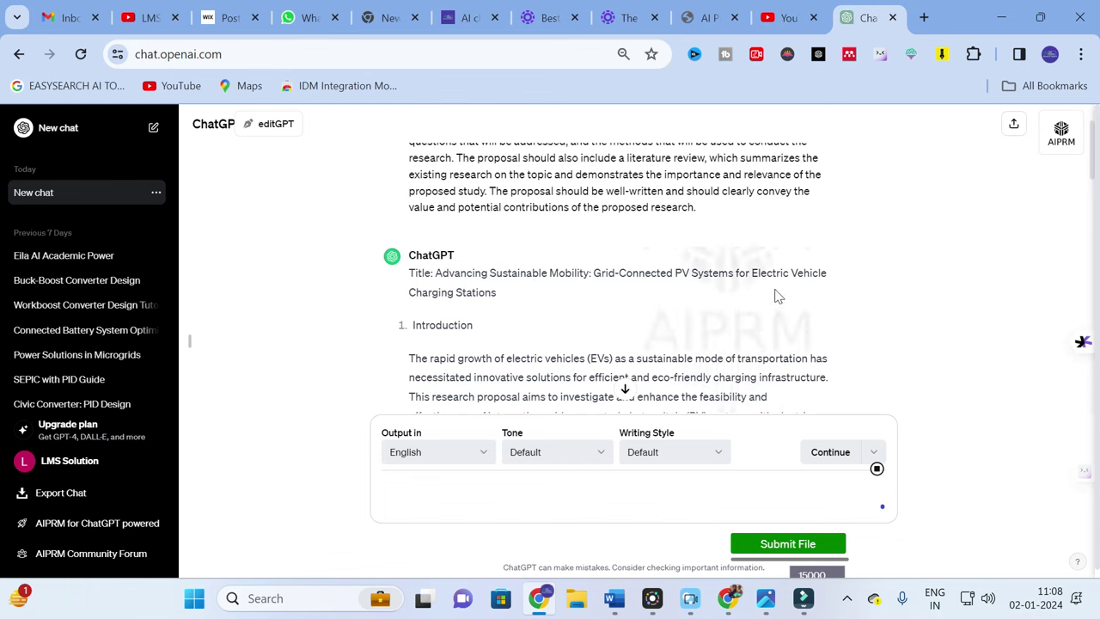
pyautogui.scroll(-1, 347, 336)
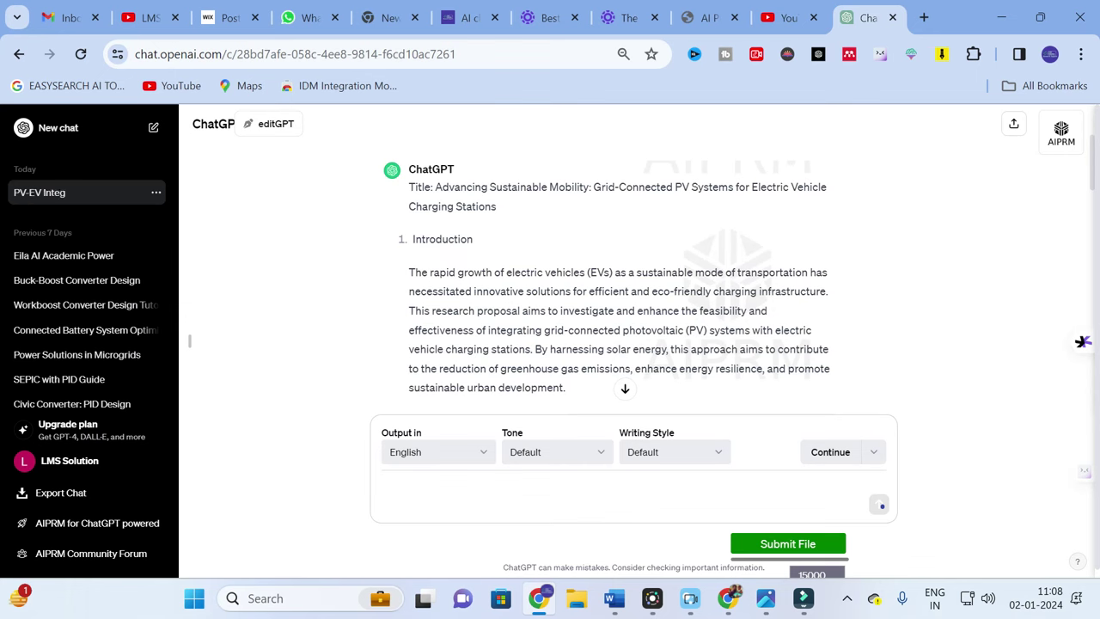
pyautogui.scroll(-1, 461, 305)
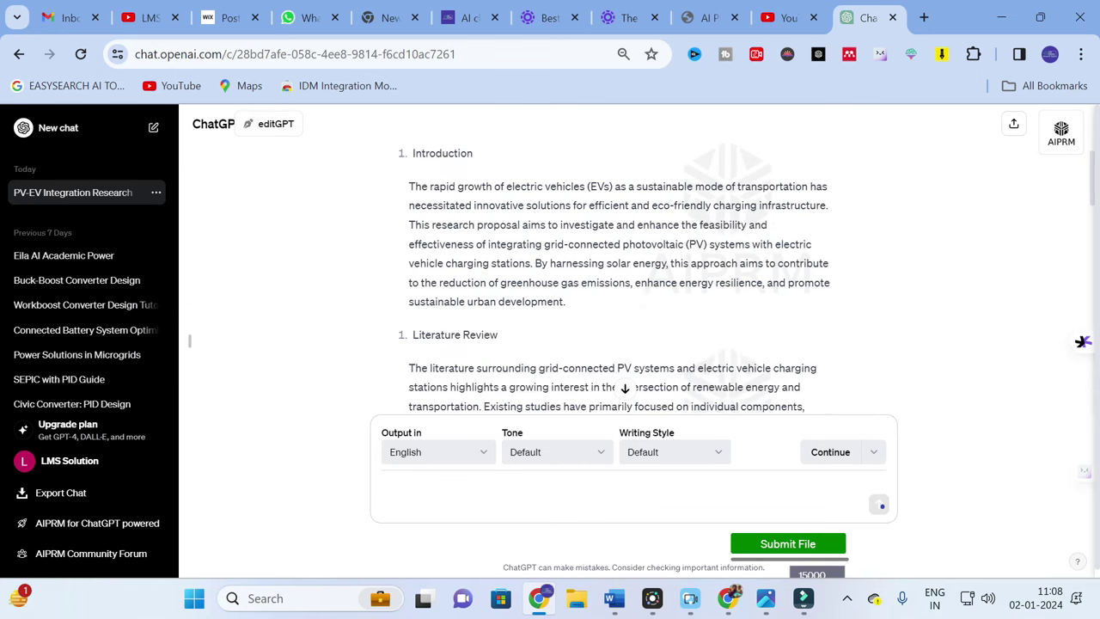
pyautogui.scroll(-3, 461, 305)
pyautogui.scroll(1, 464, 275)
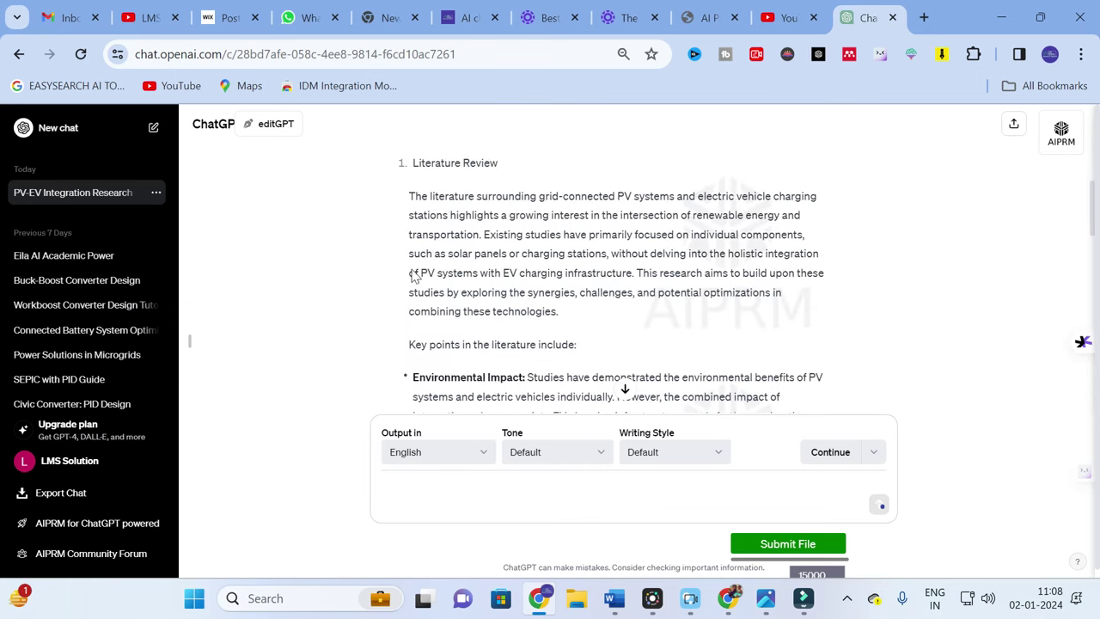
pyautogui.scroll(-1, 612, 278)
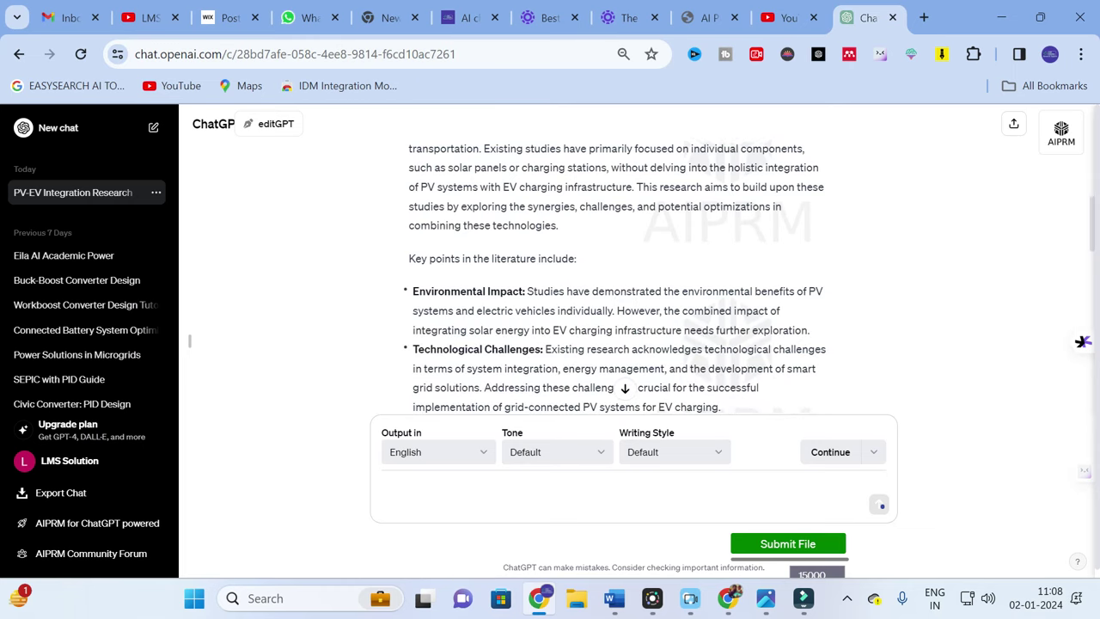
pyautogui.scroll(-1, 619, 275)
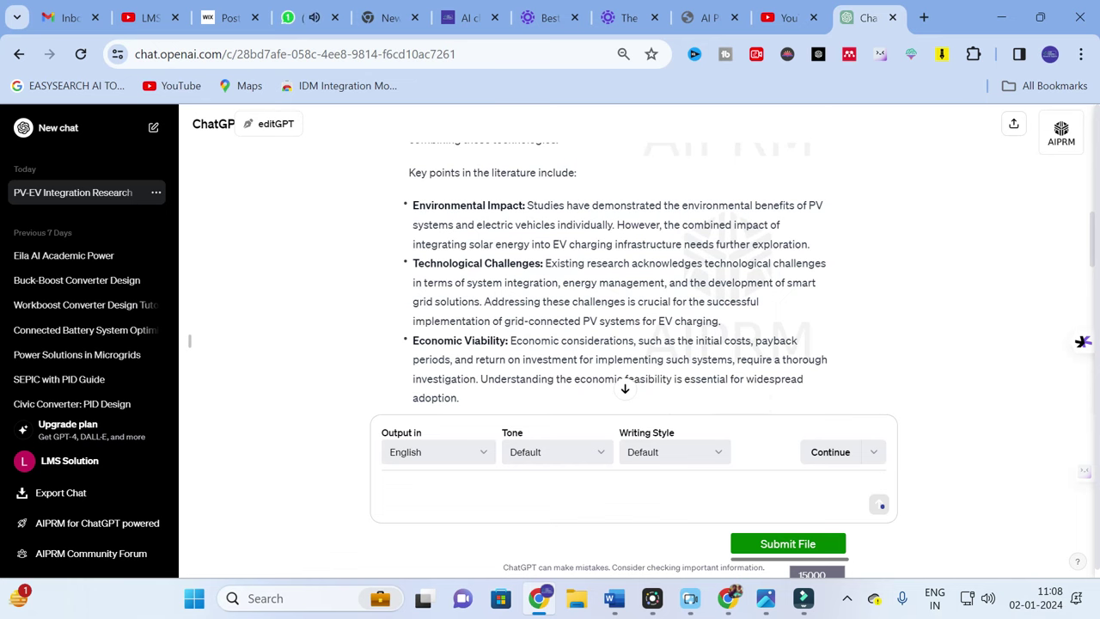
pyautogui.scroll(-1, 619, 275)
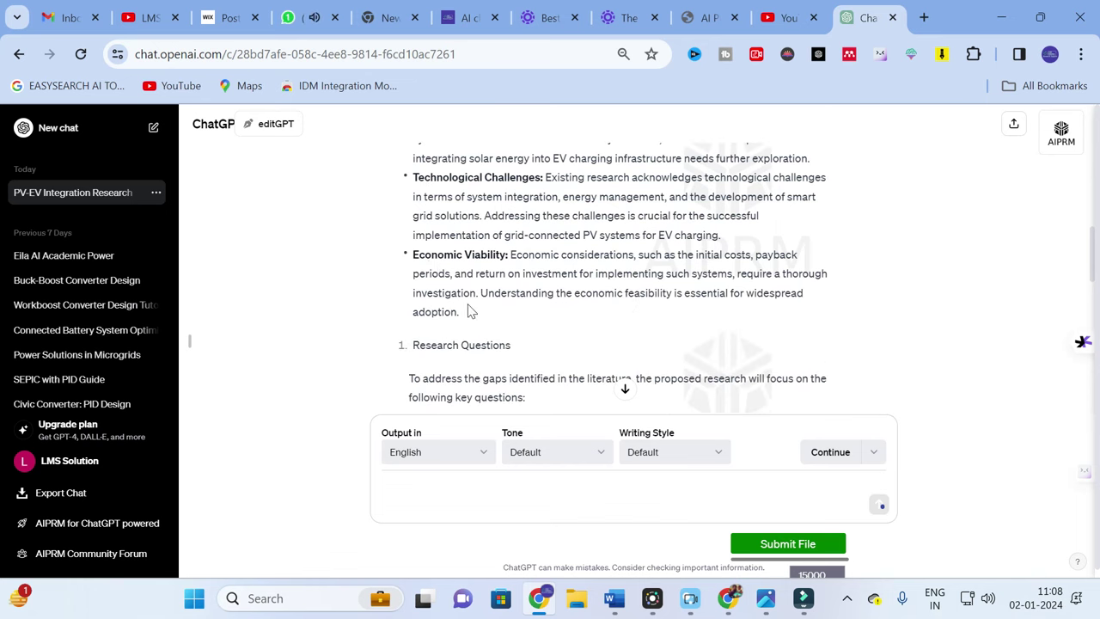
pyautogui.scroll(-2, 481, 243)
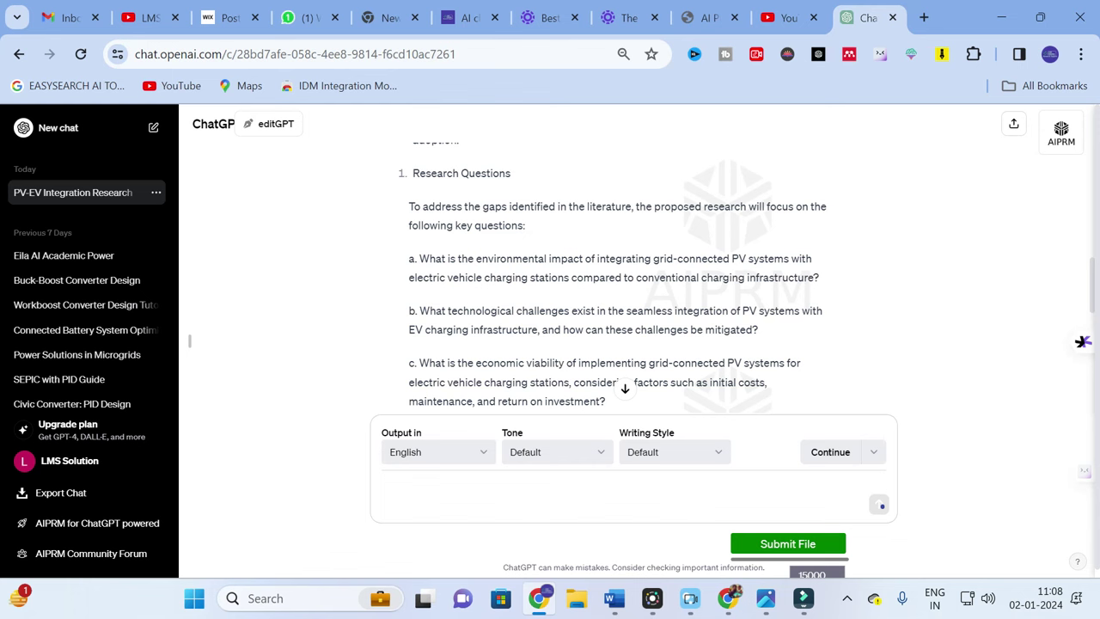
pyautogui.scroll(-1, 505, 247)
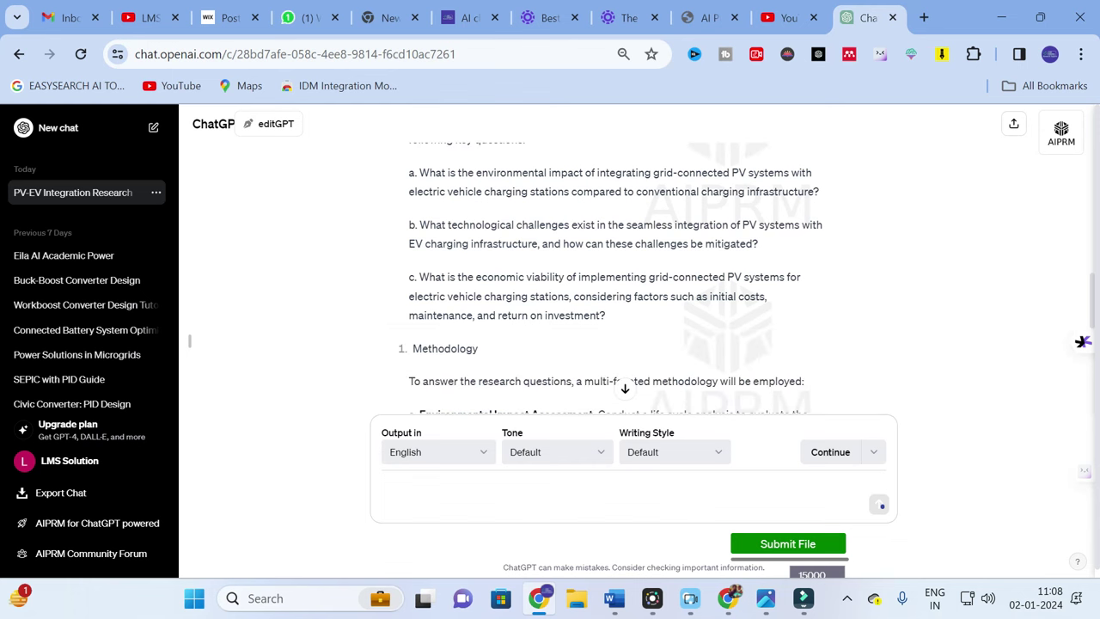
pyautogui.scroll(-2, 559, 209)
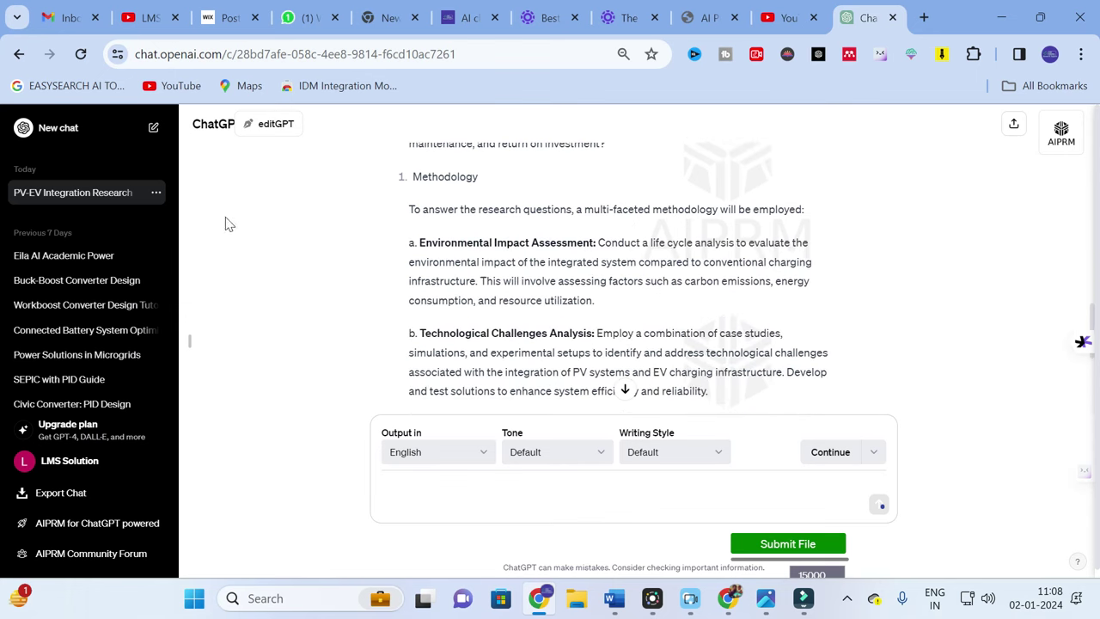
pyautogui.scroll(-2, 339, 257)
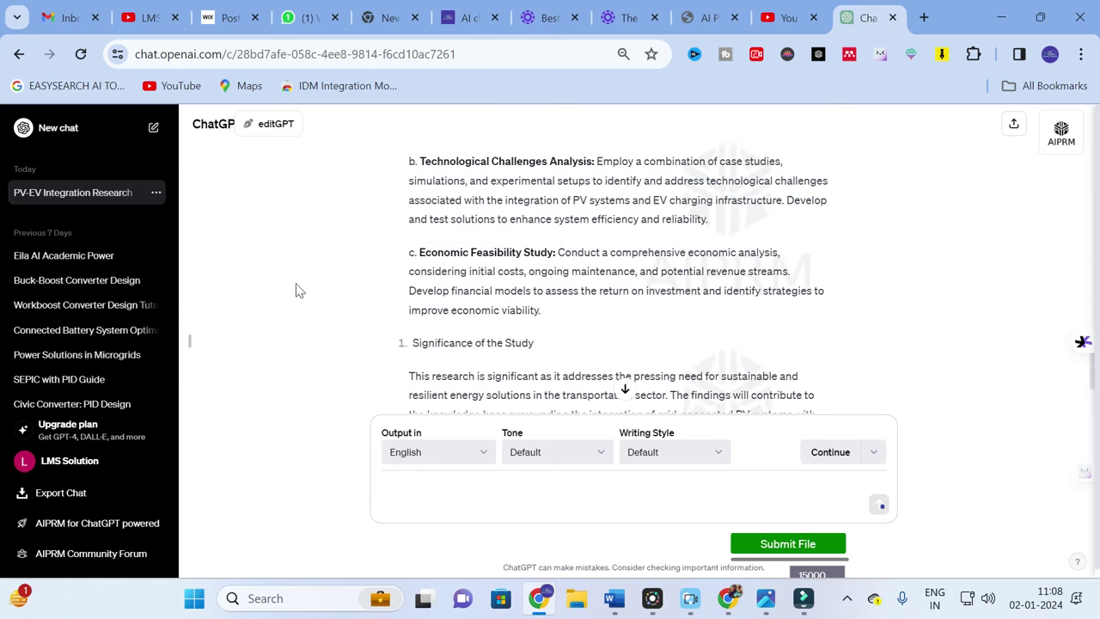
pyautogui.scroll(-2, 551, 195)
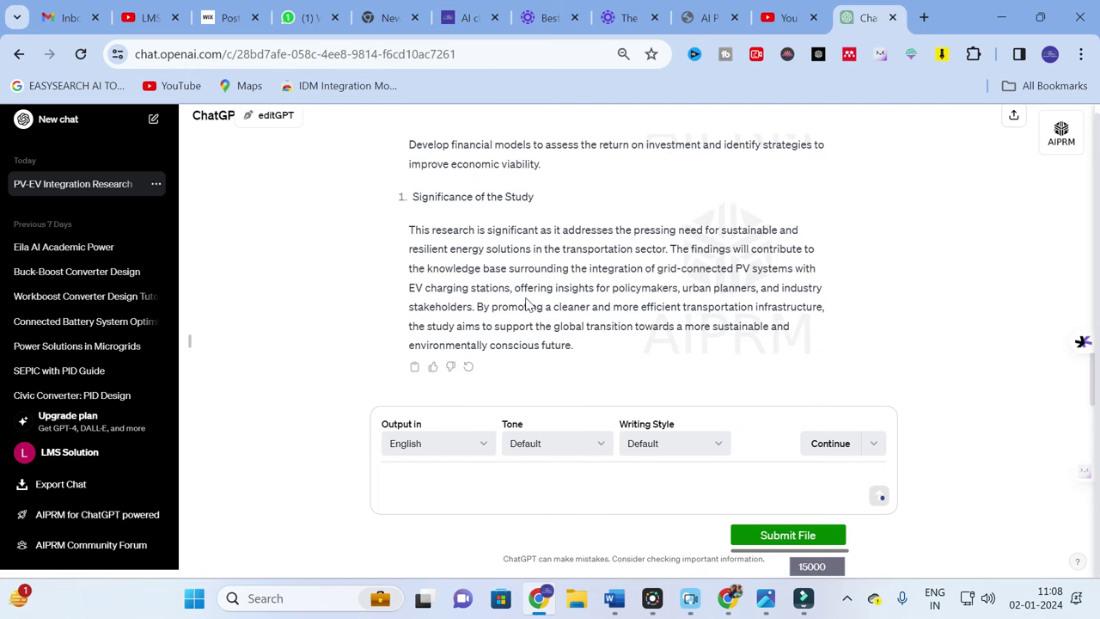
pyautogui.scroll(15, 614, 247)
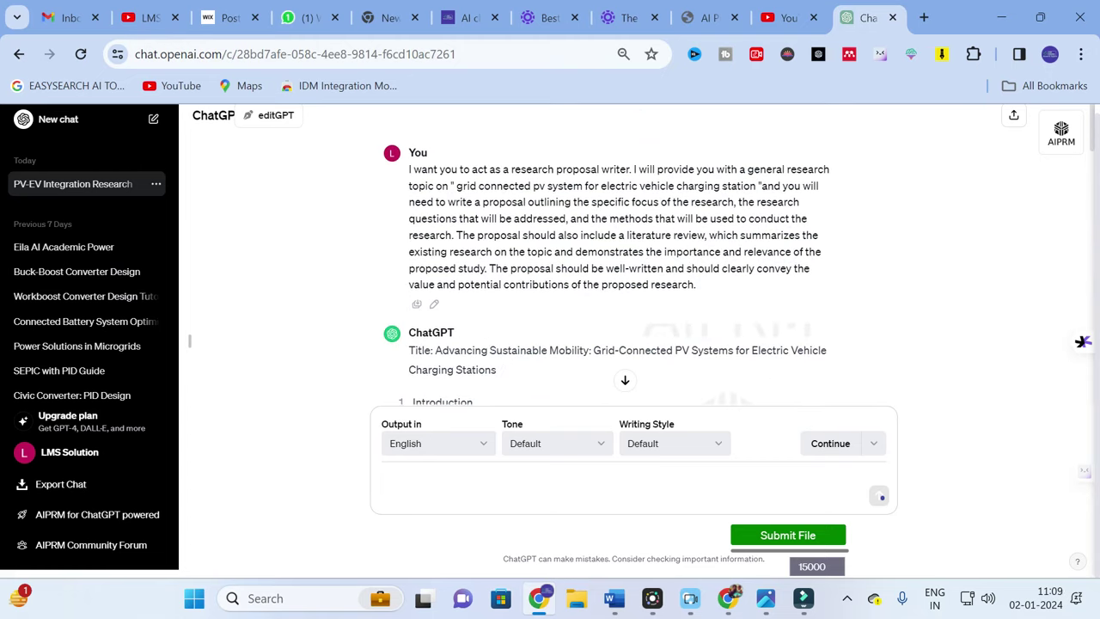
# Open a new tab and select the research-proposal prompt text in ChatGPT
pyautogui.click(924, 18)
pyautogui.click(791, 17)
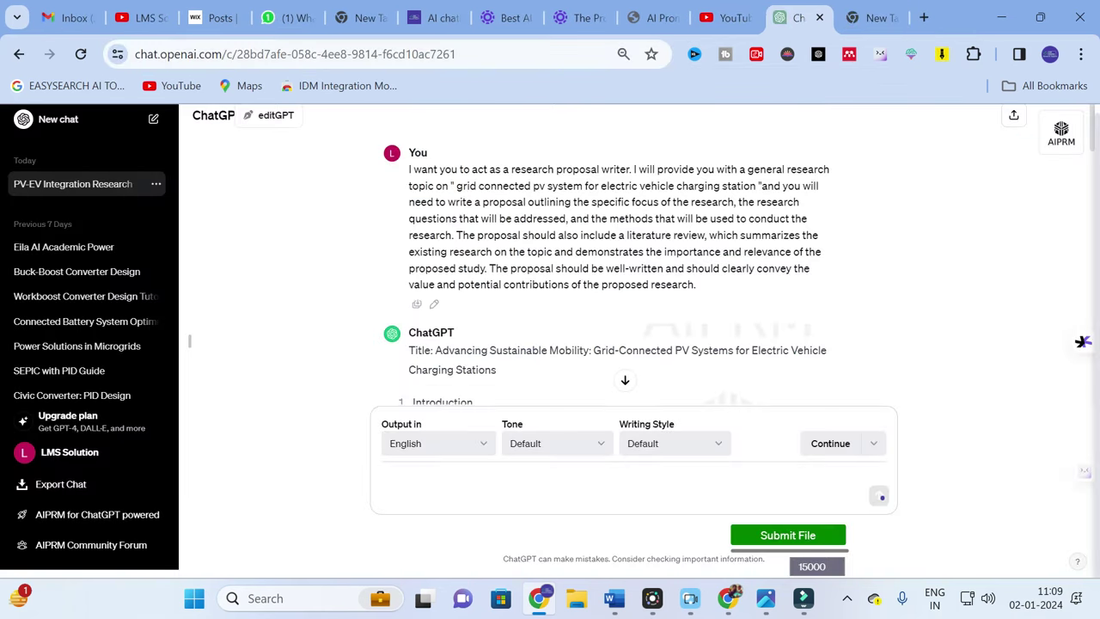
pyautogui.moveTo(409, 168); pyautogui.dragTo(762, 293)
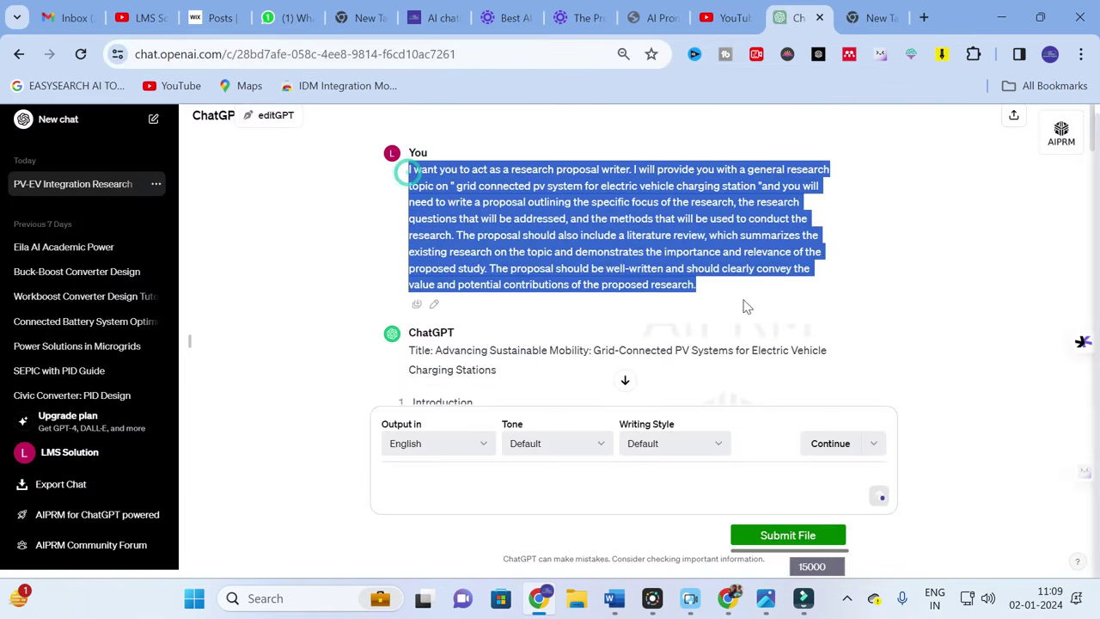
# Search Google for 'bard' and open Bard's chat page
pyautogui.click(868, 17)
pyautogui.click(420, 386)
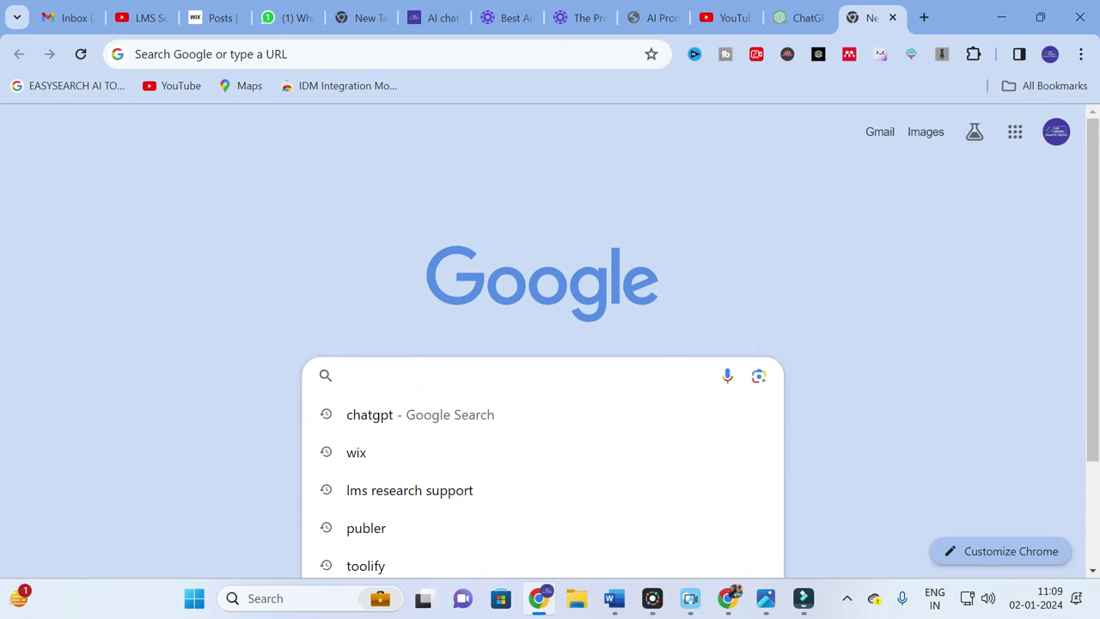
pyautogui.write('bard')
pyautogui.press('Return')
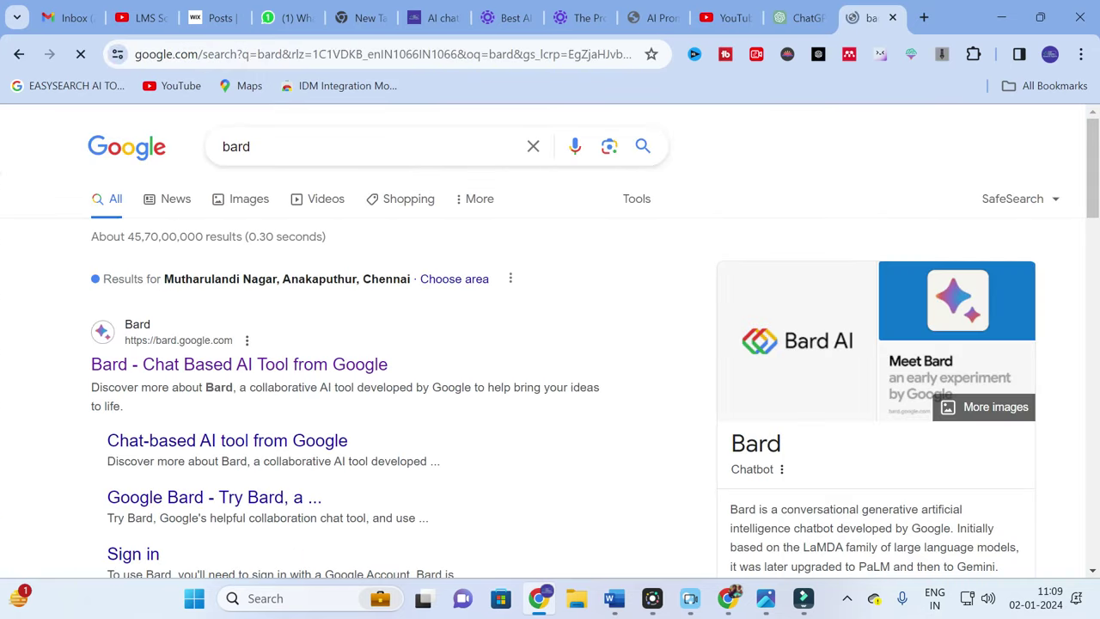
pyautogui.click(246, 370)
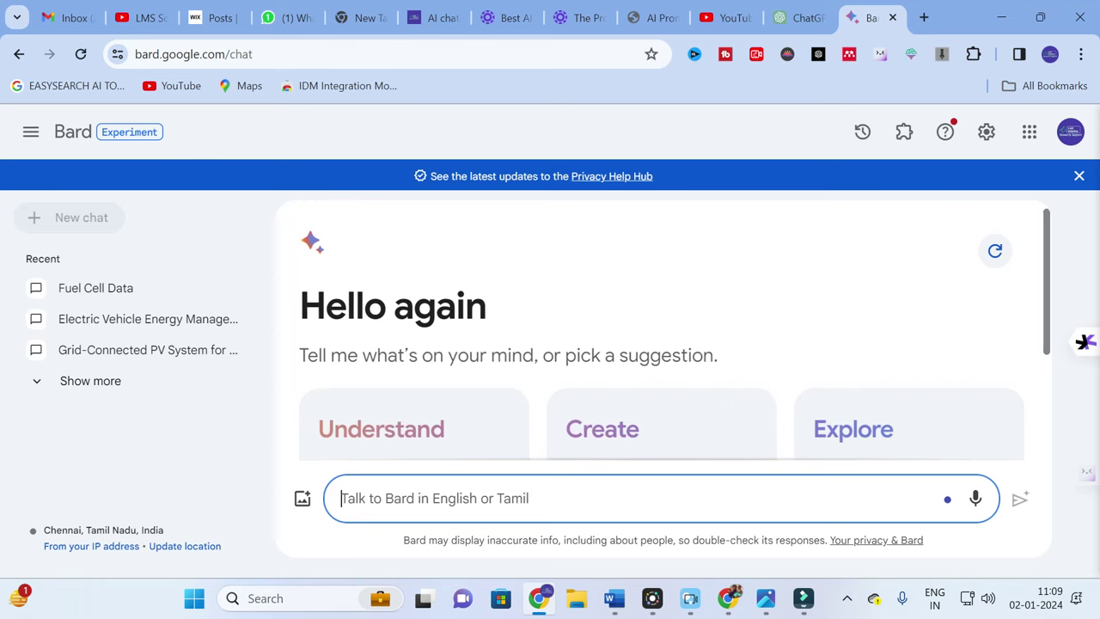
# Paste the research-proposal prompt into Bard and send it
pyautogui.scroll(-2, 388, 249)
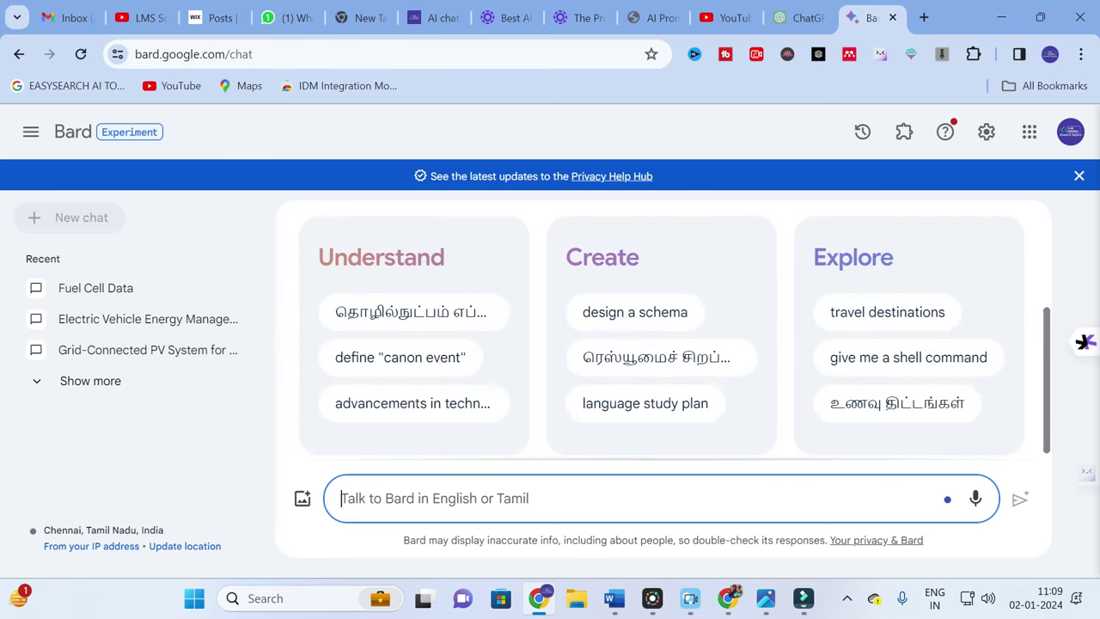
pyautogui.hotkey('ctrl', 'v')
pyautogui.press('Return')
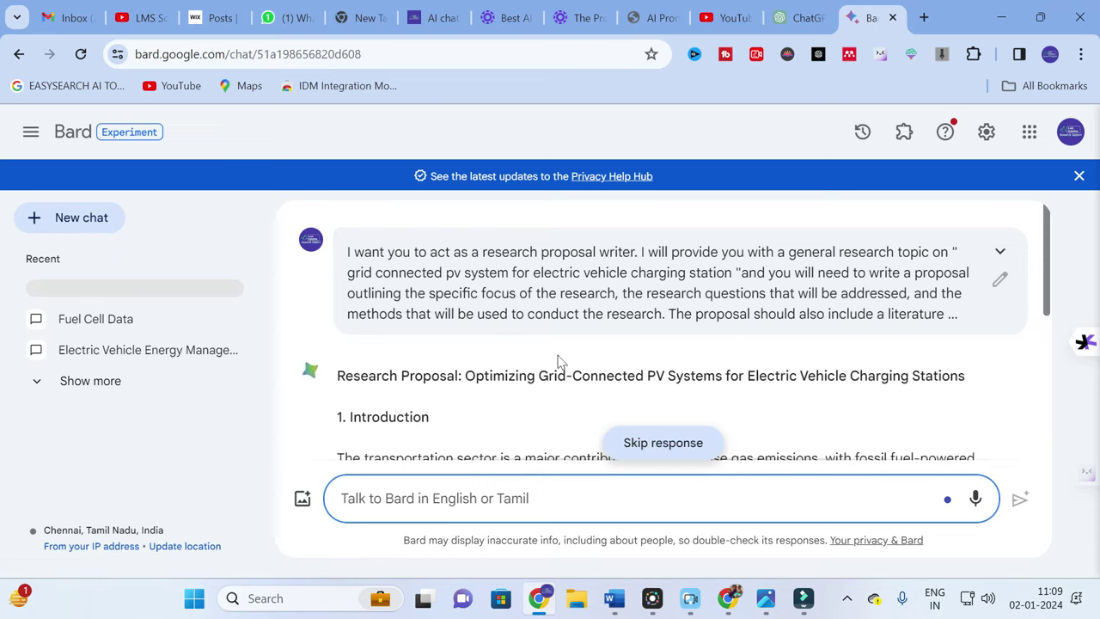
# Read through Bard's grid-connected PV charging proposal, then return to The Prompt Index
pyautogui.scroll(-1, 404, 317)
pyautogui.scroll(1, 405, 316)
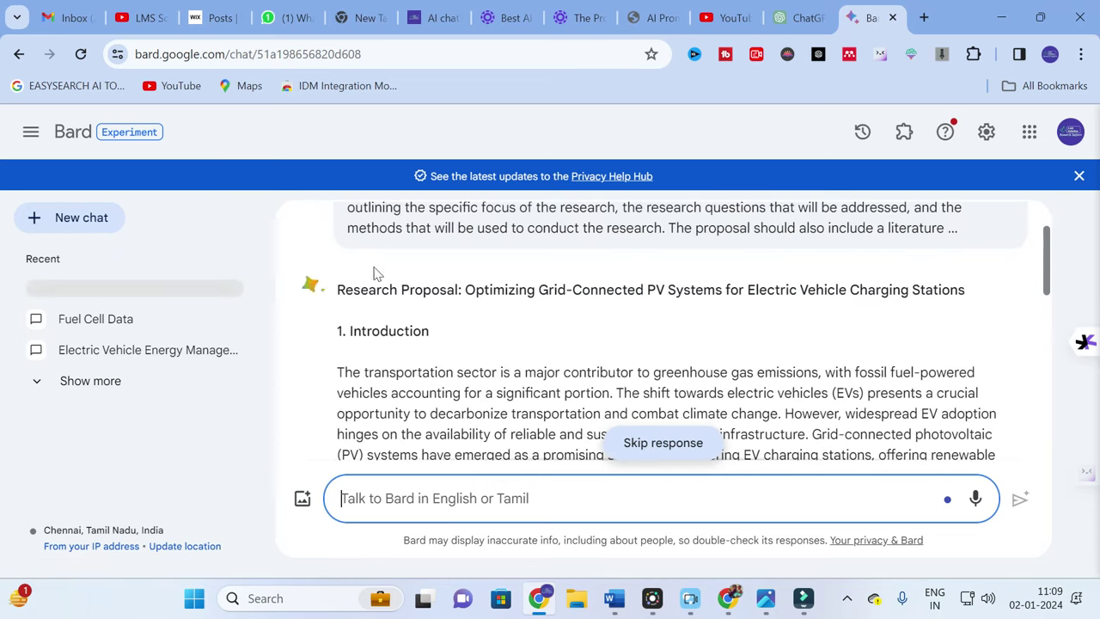
pyautogui.scroll(-1, 421, 318)
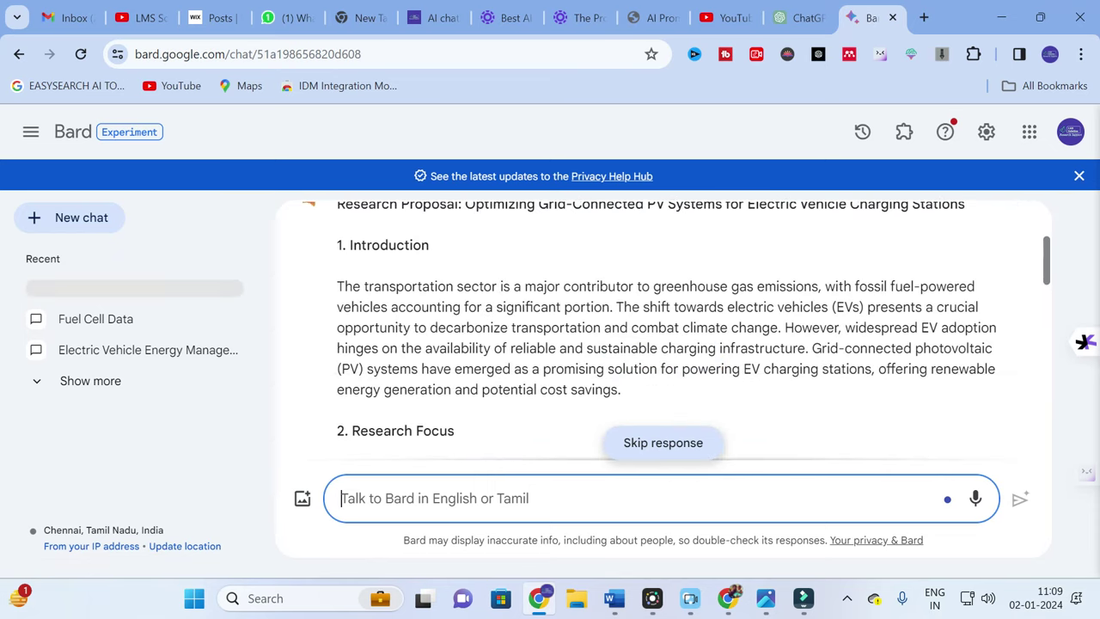
pyautogui.scroll(-2, 361, 286)
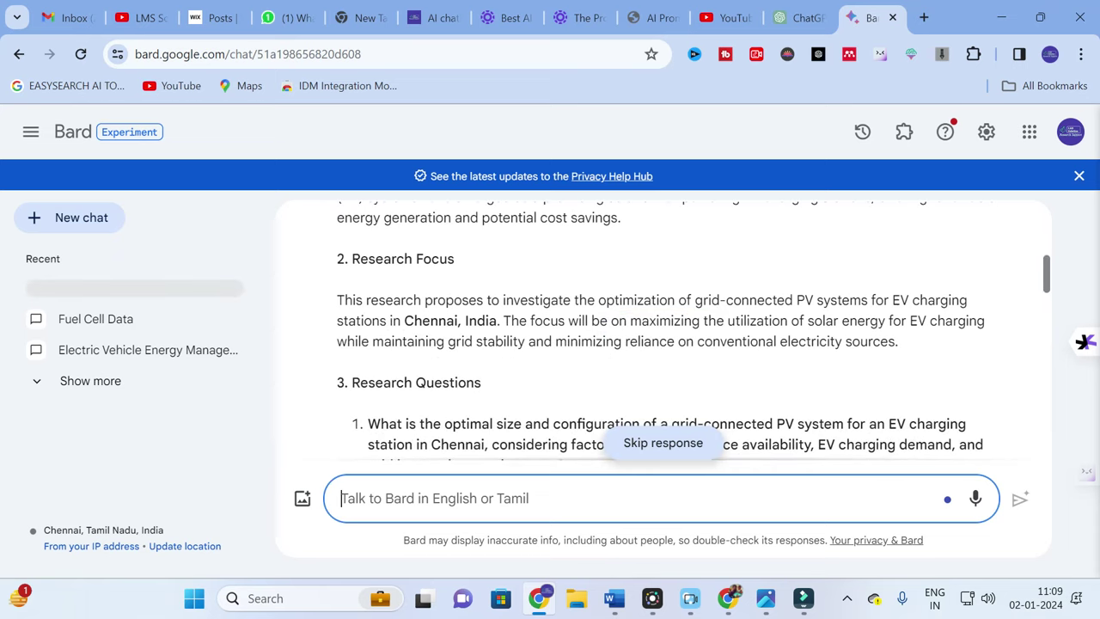
pyautogui.scroll(-2, 694, 333)
pyautogui.scroll(-3, 454, 364)
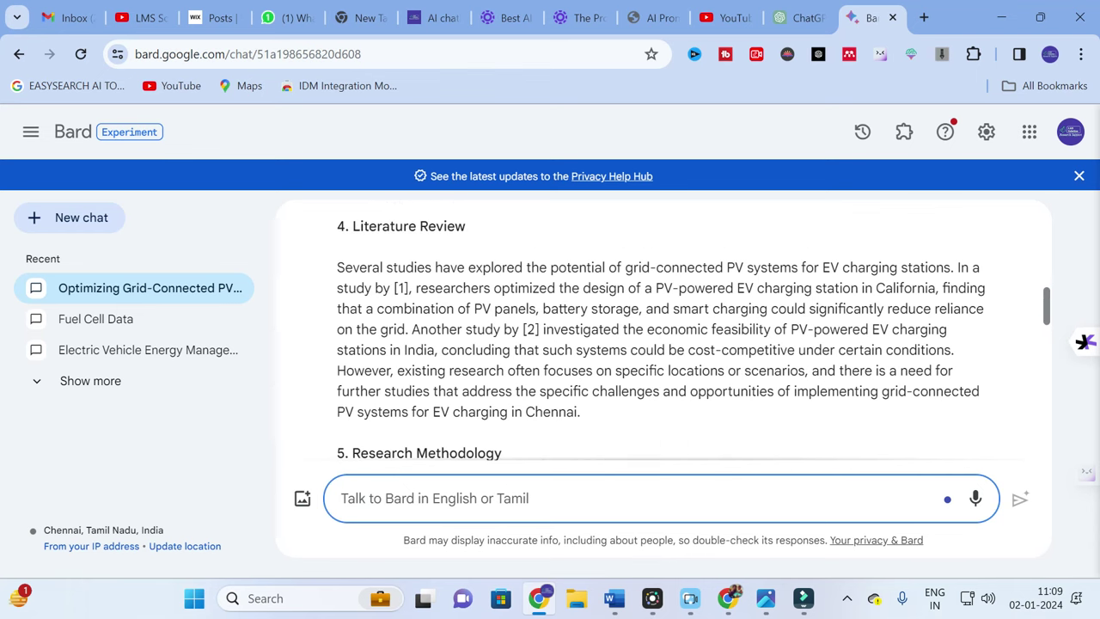
pyautogui.scroll(-3, 445, 309)
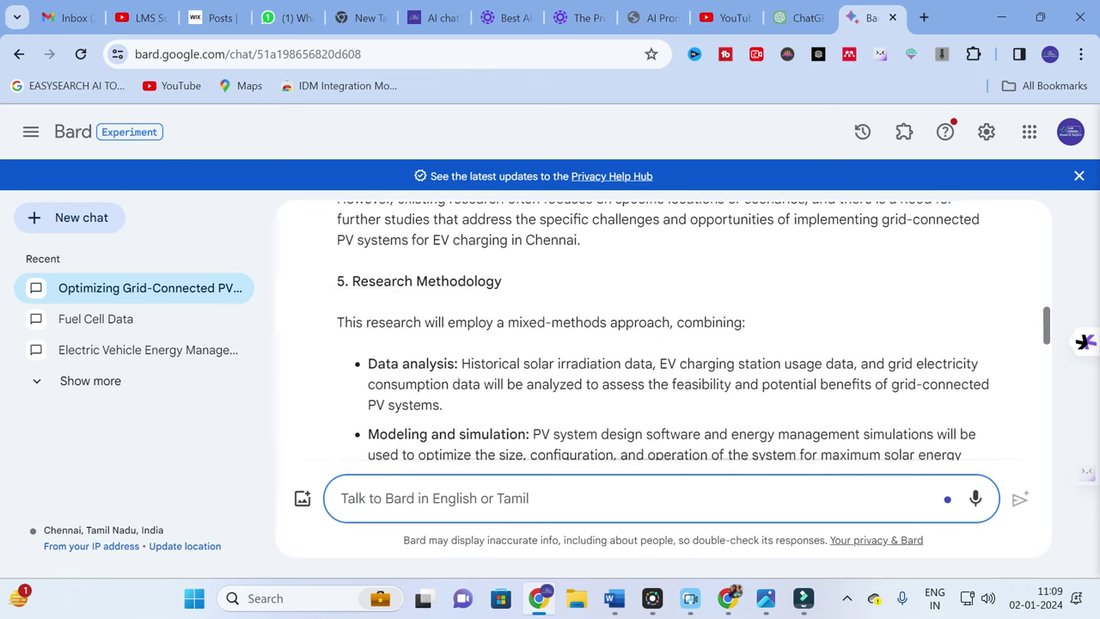
pyautogui.scroll(1, 329, 314)
pyautogui.scroll(-2, 445, 297)
pyautogui.scroll(-2, 453, 298)
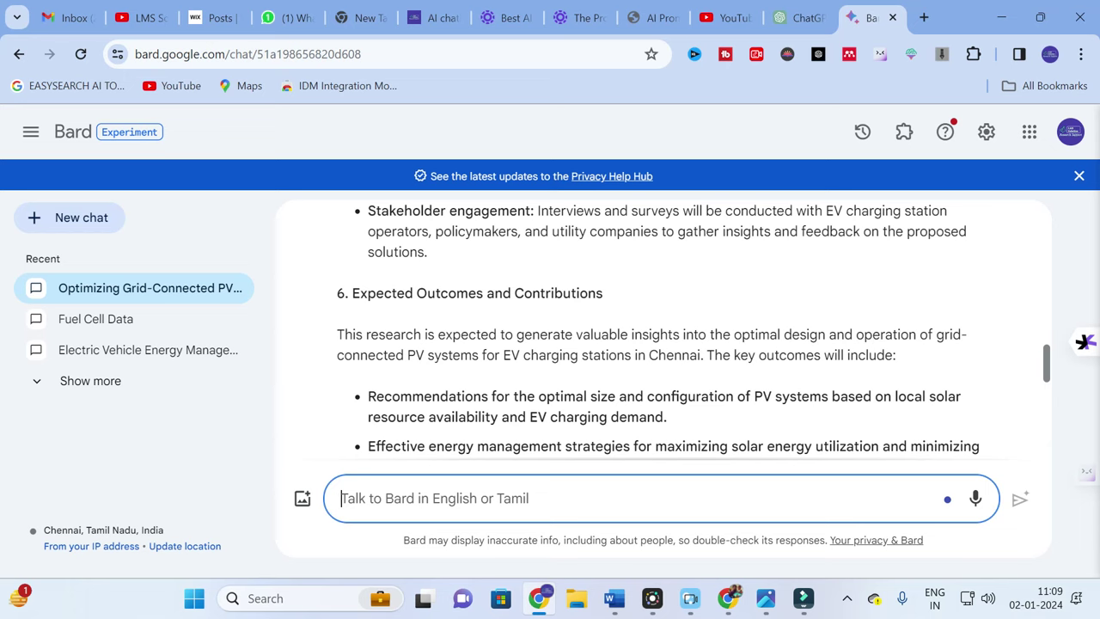
pyautogui.scroll(-2, 606, 307)
pyautogui.scroll(-1, 495, 320)
pyautogui.scroll(-3, 494, 319)
pyautogui.scroll(-1, 662, 331)
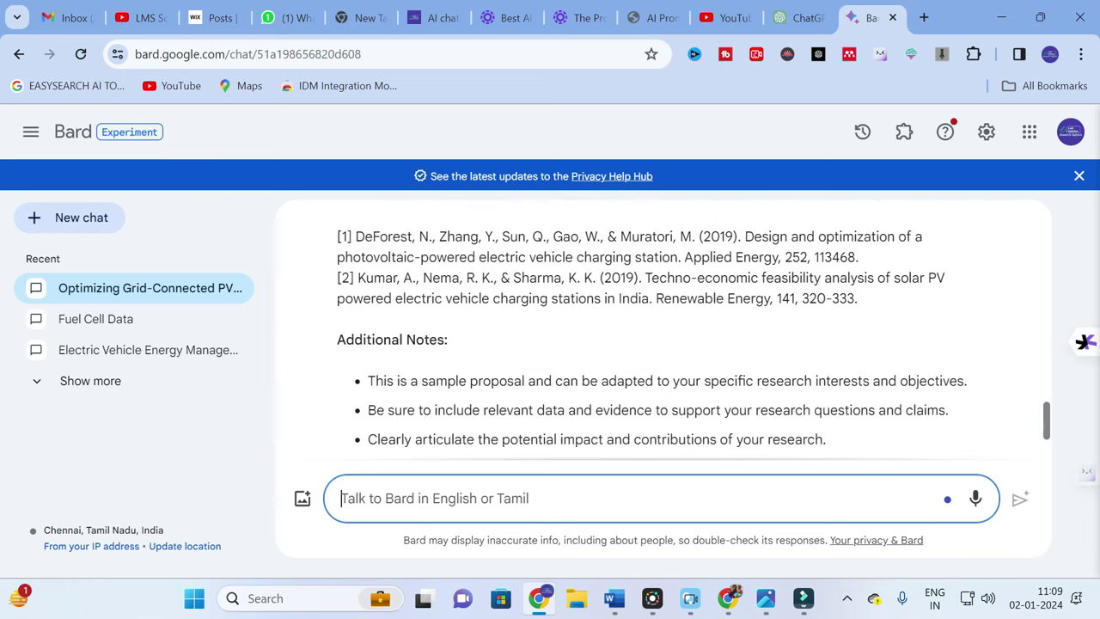
pyautogui.scroll(-2, 490, 344)
pyautogui.scroll(10, 507, 347)
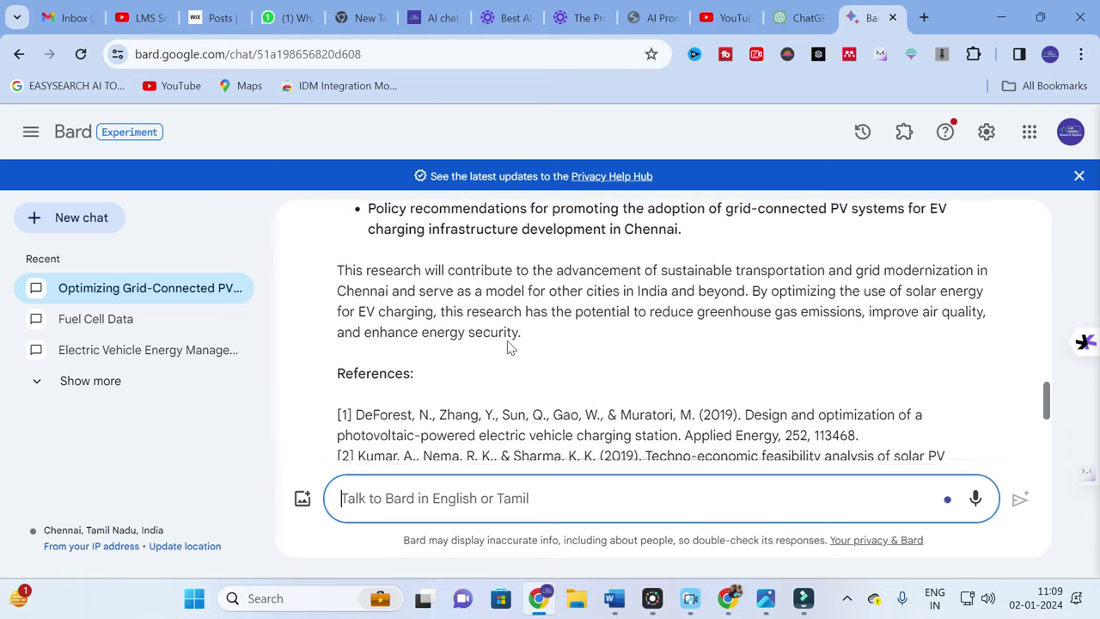
pyautogui.scroll(10, 508, 346)
pyautogui.scroll(-1, 507, 344)
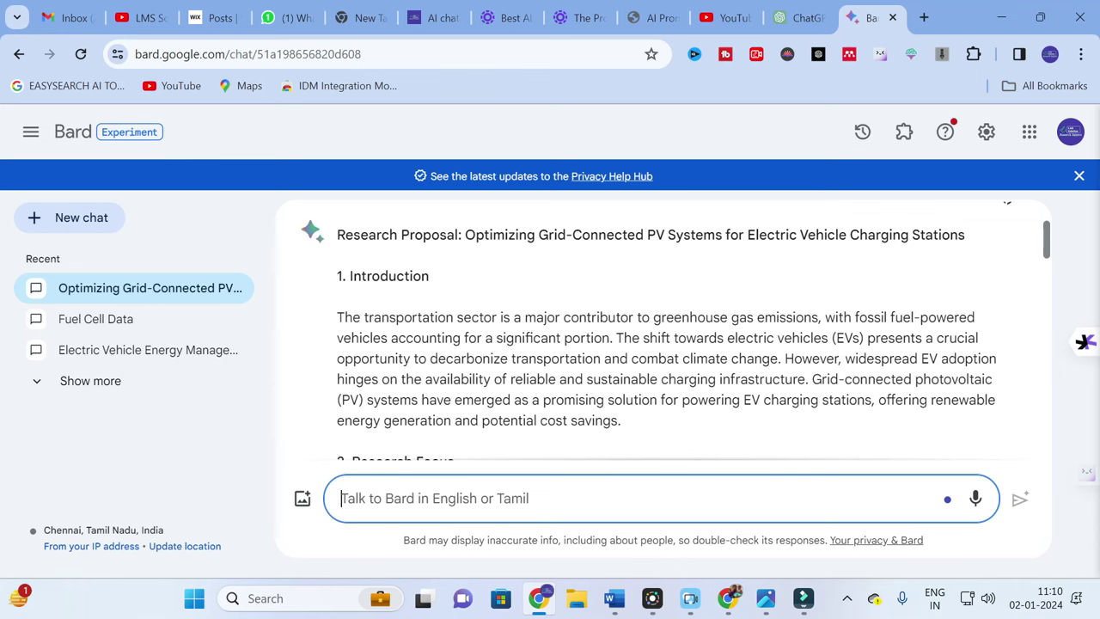
pyautogui.click(642, 9)
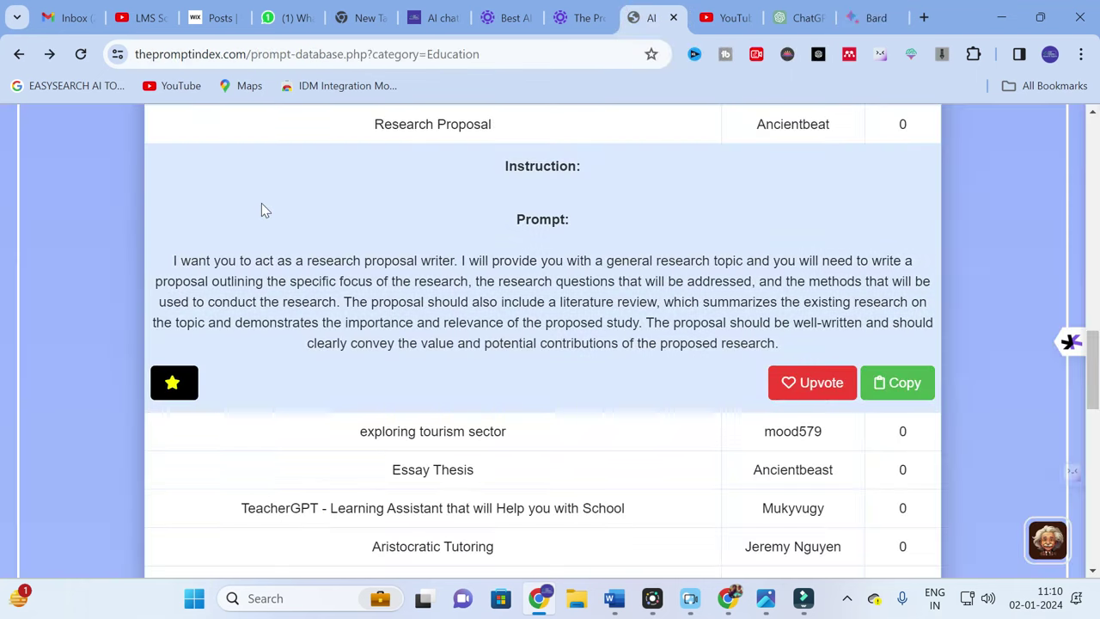
# Expand the Research paper summary prompt and select its full prompt text
pyautogui.scroll(2, 358, 211)
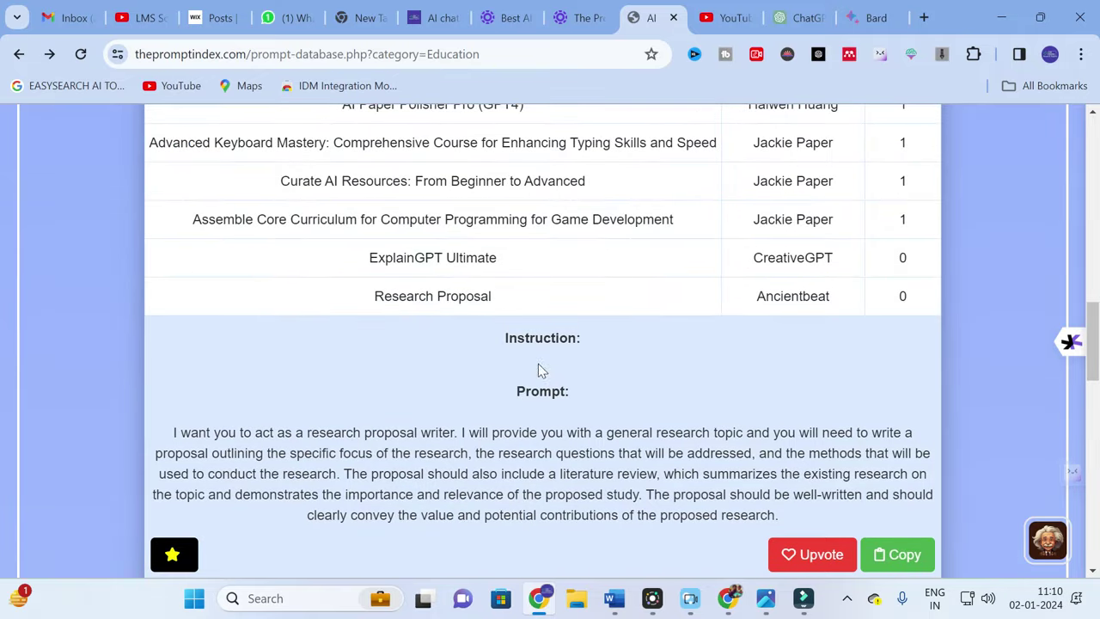
pyautogui.scroll(1, 541, 370)
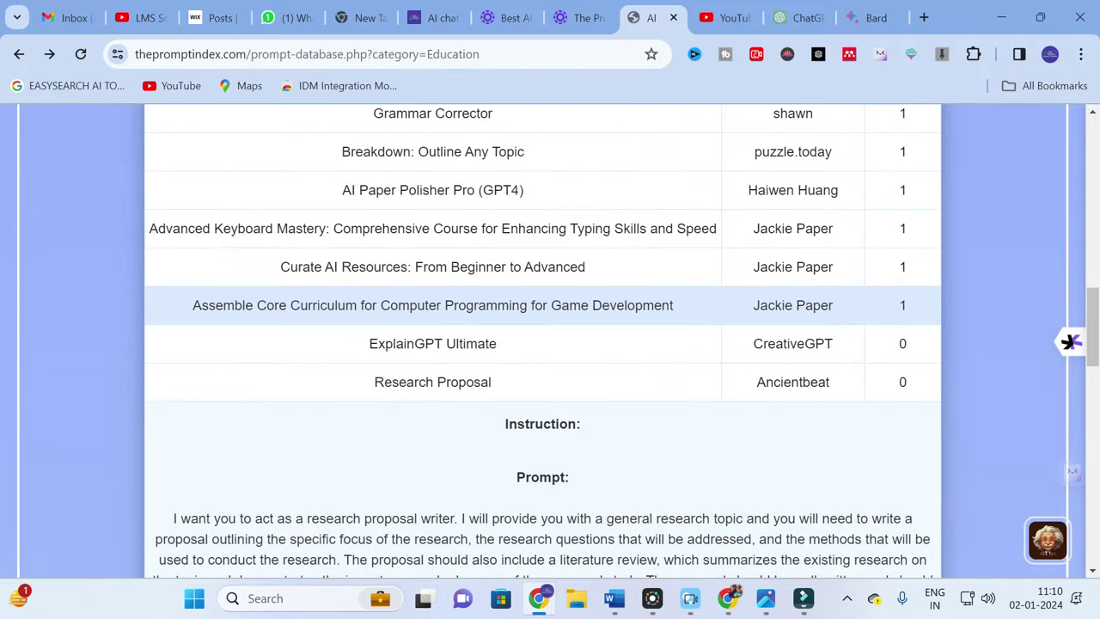
pyautogui.scroll(2, 462, 299)
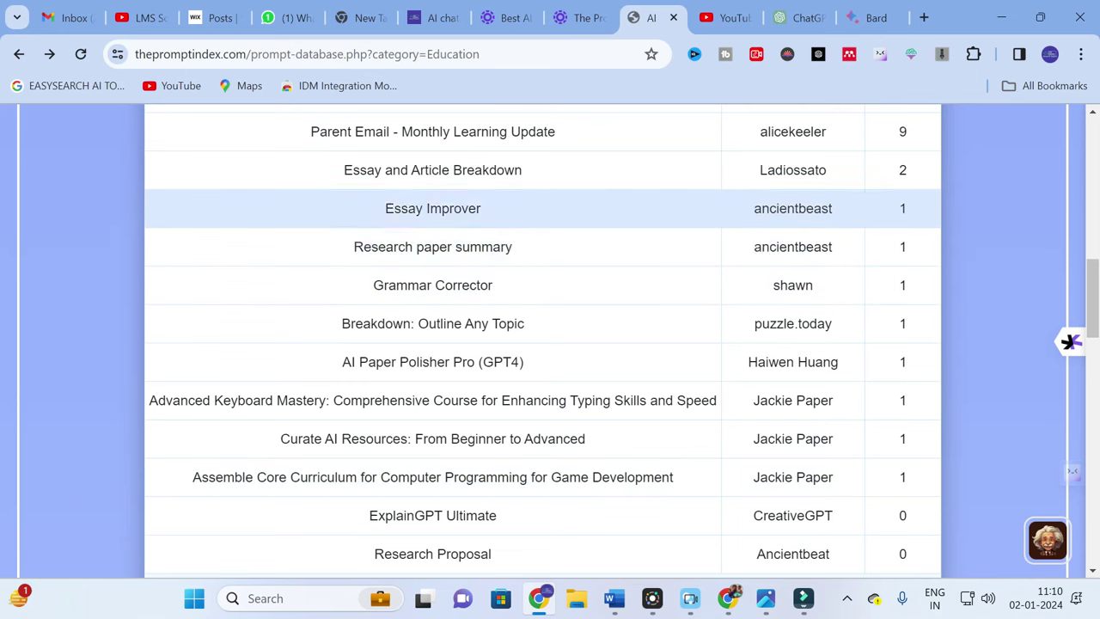
pyautogui.click(422, 247)
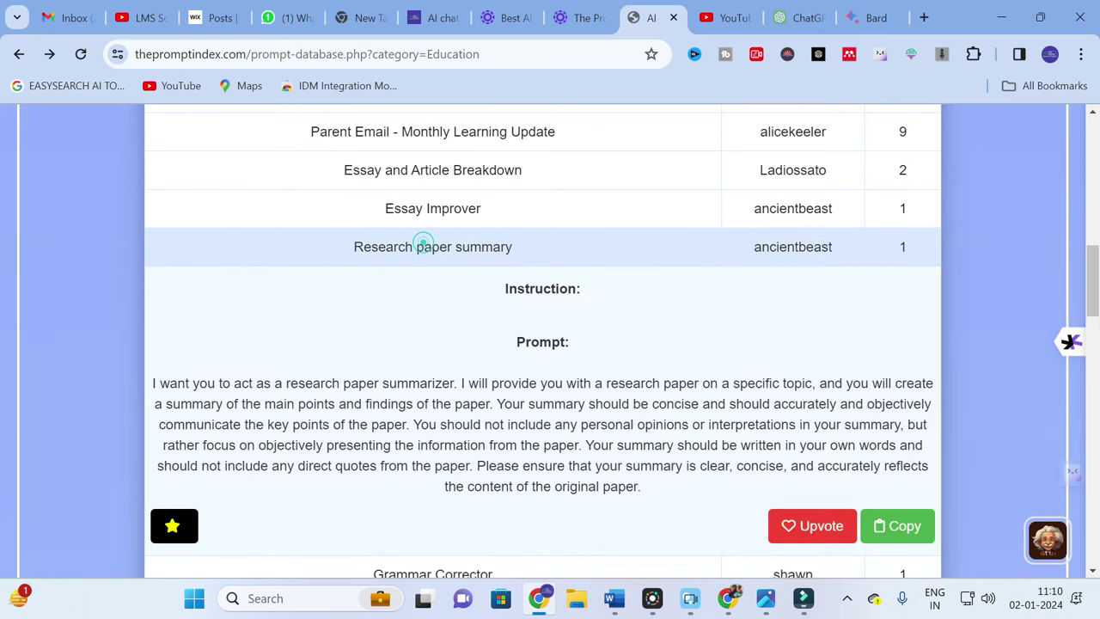
pyautogui.scroll(-1, 422, 247)
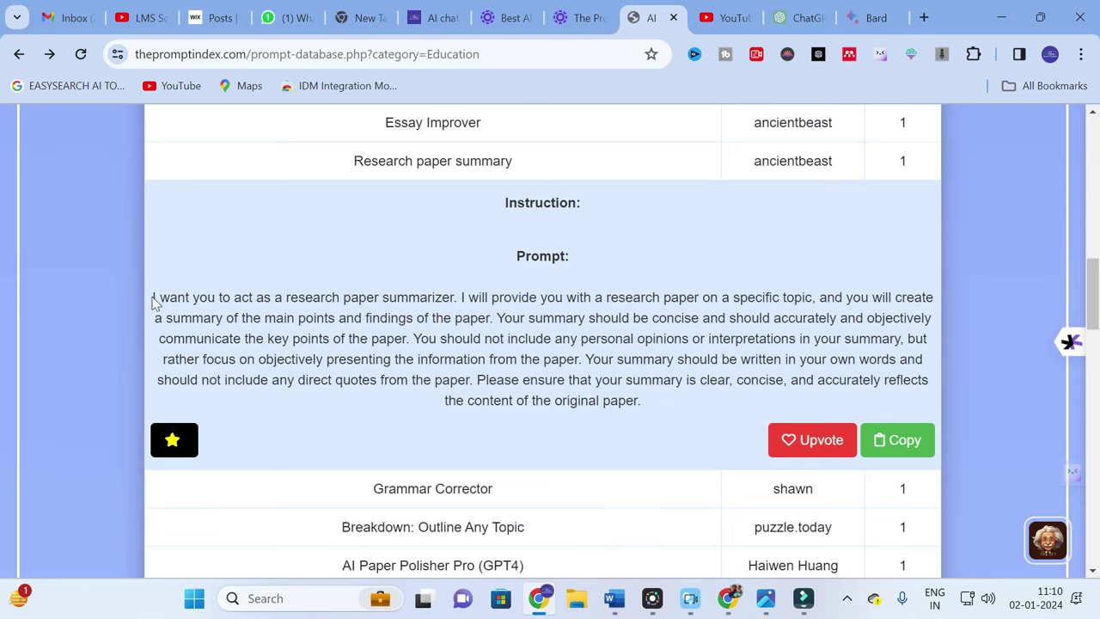
pyautogui.moveTo(152, 296); pyautogui.dragTo(661, 421)
pyautogui.hotkey('ctrl', 'c')
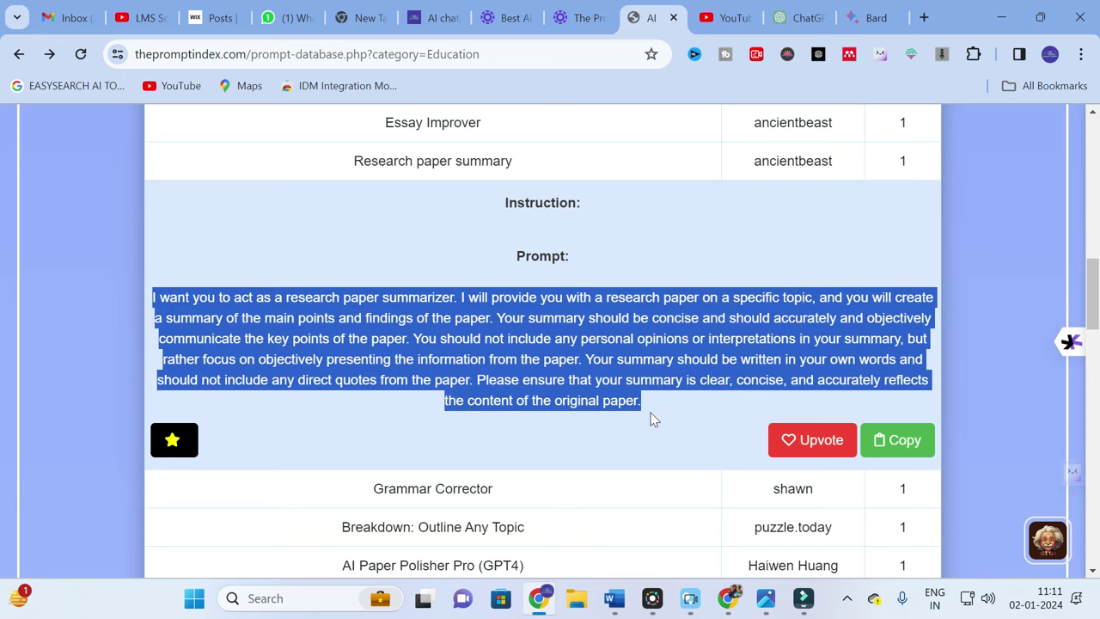
pyautogui.click(818, 10)
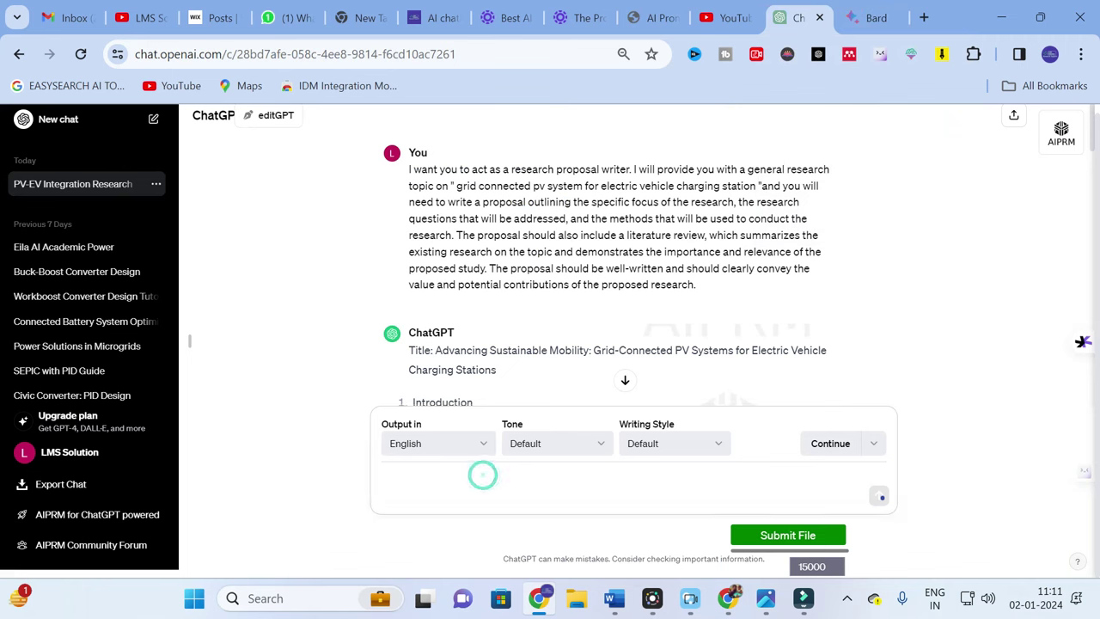
# Send the summarizer prompt with topic 'Machine learning algorithms for maximum power point tracking in PV system'
pyautogui.hotkey('ctrl', 'v')
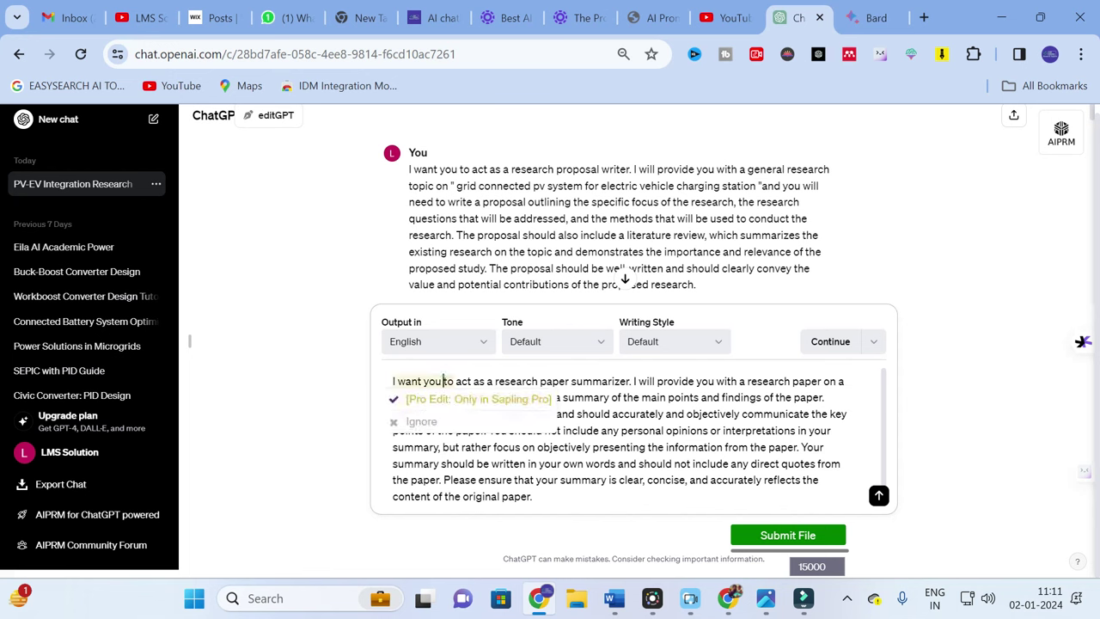
pyautogui.click(459, 397)
pyautogui.write('on')
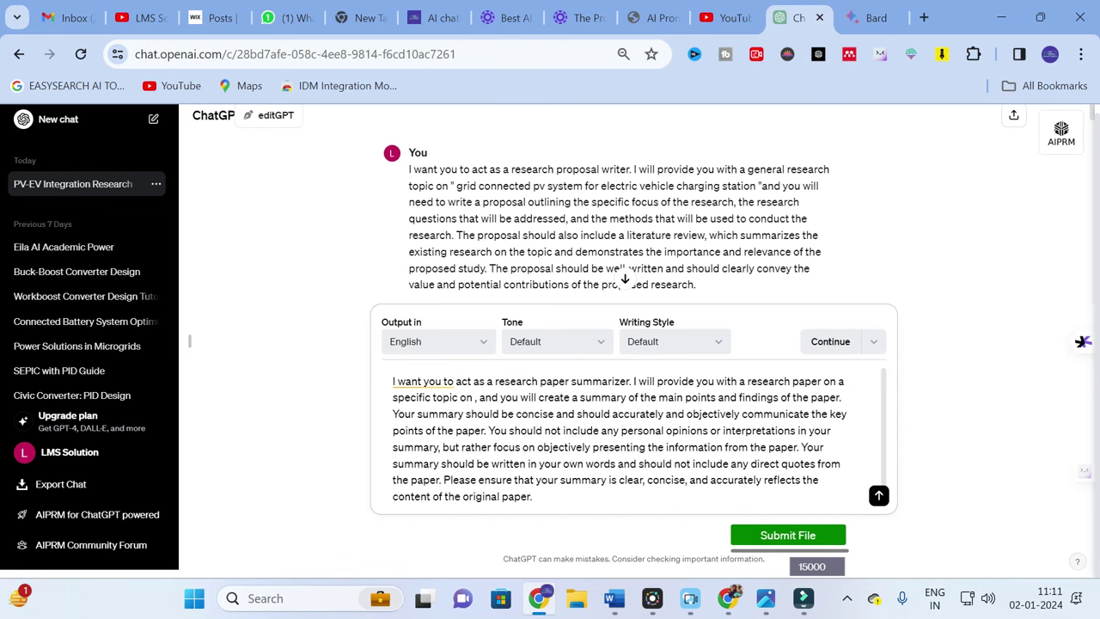
pyautogui.write(' " Machin')
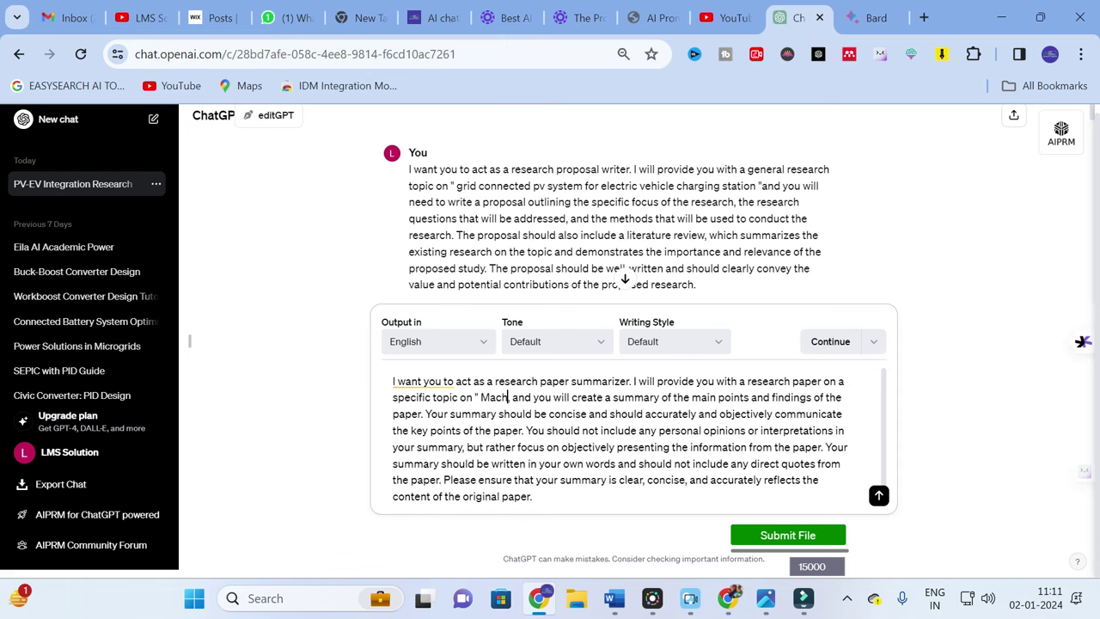
pyautogui.write('e learn')
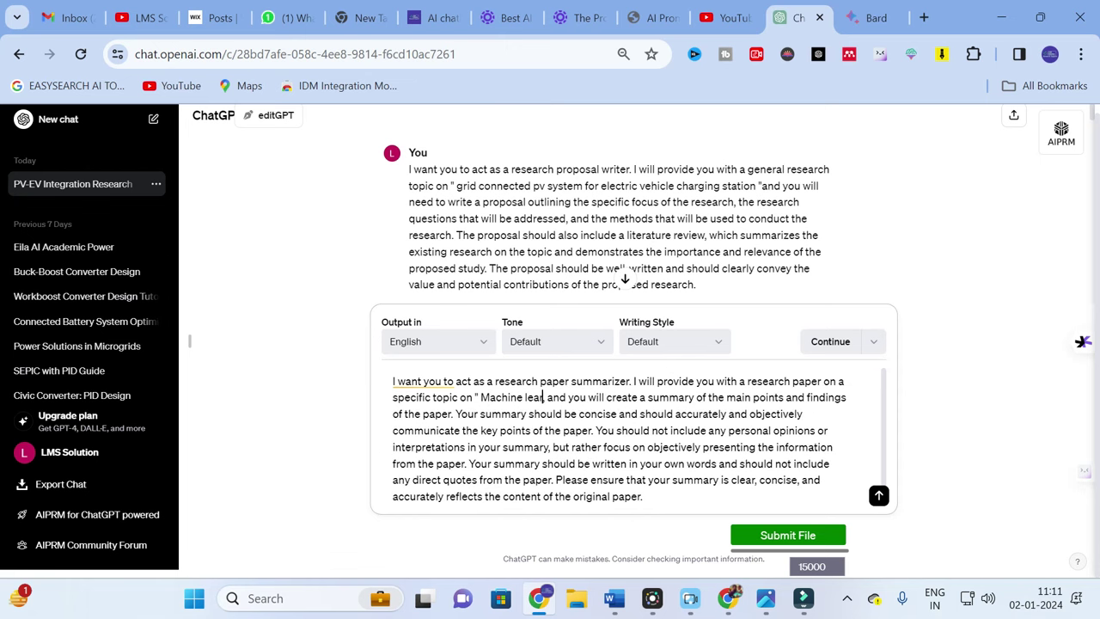
pyautogui.write('ing algori')
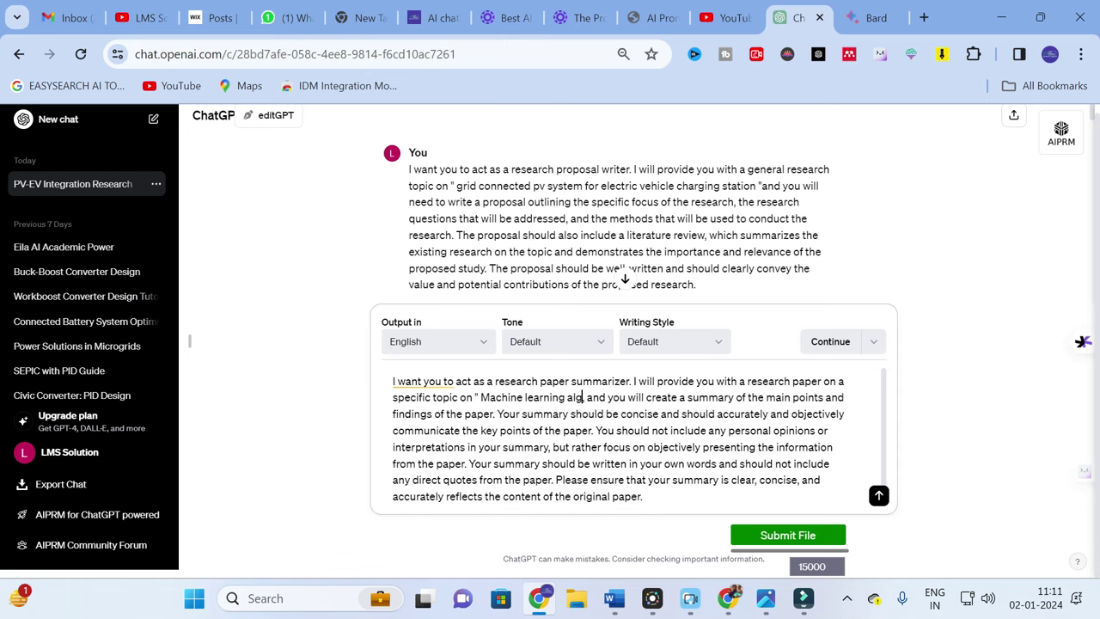
pyautogui.write('thms,')
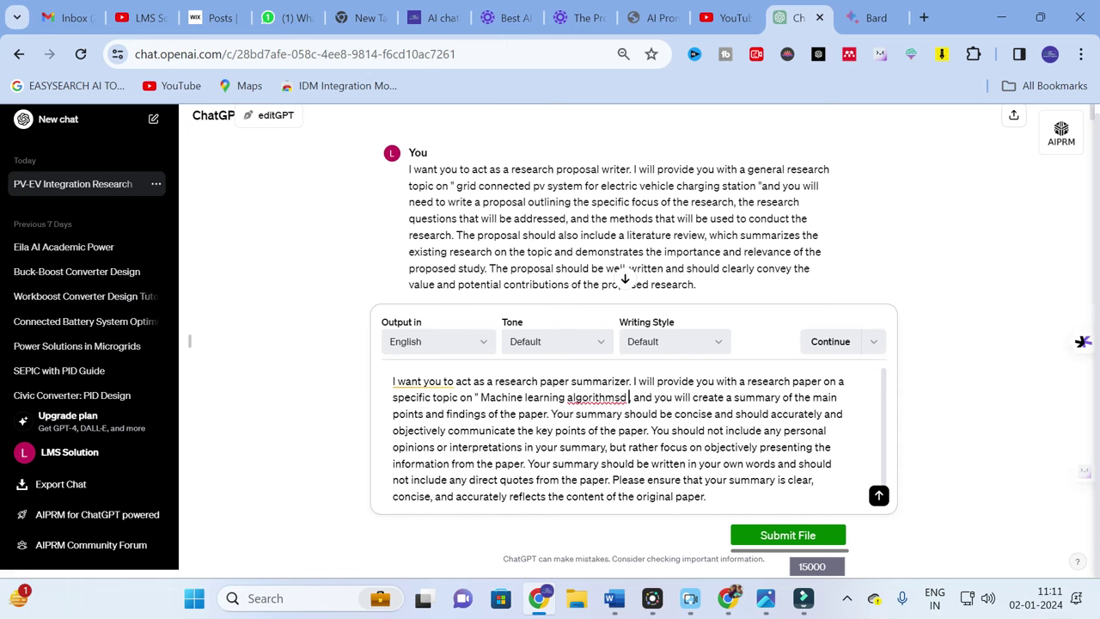
pyautogui.write(' for ma')
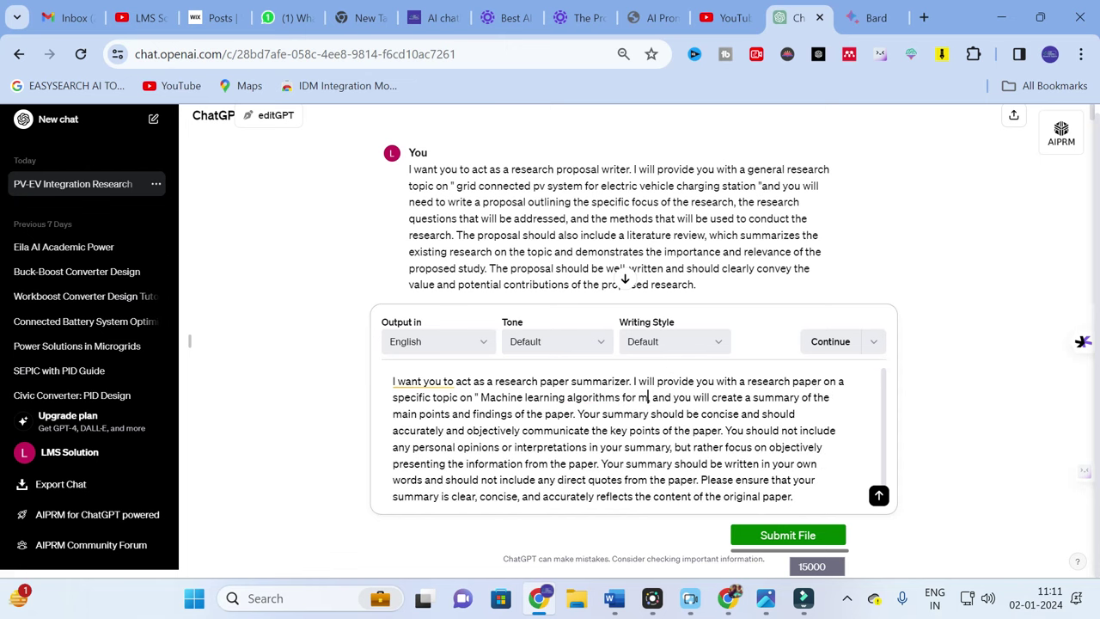
pyautogui.write('ximum pow')
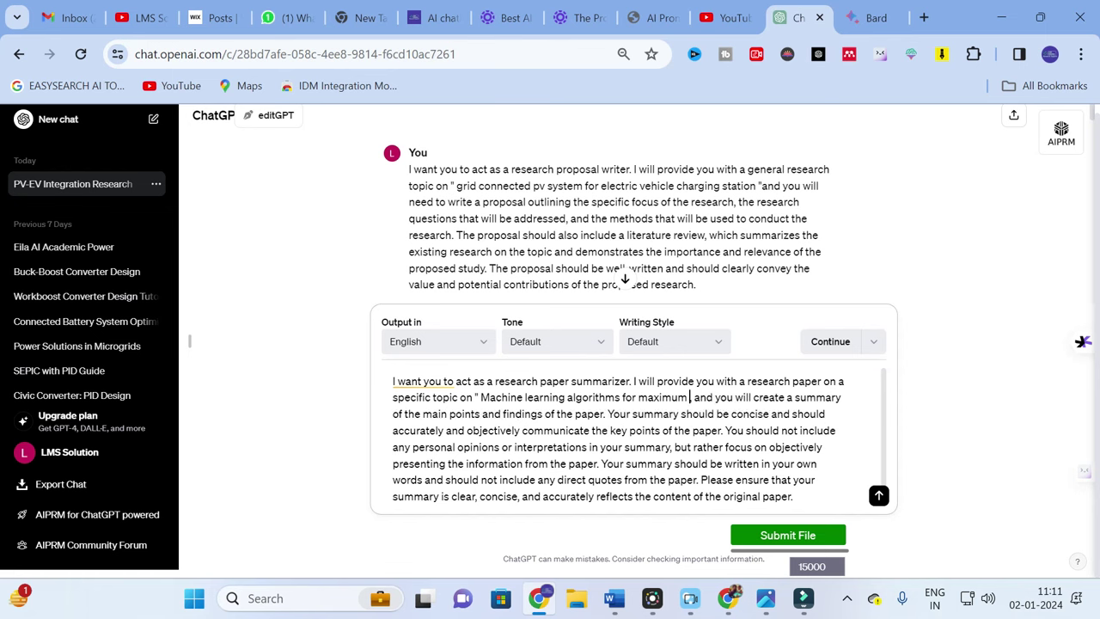
pyautogui.write('er point')
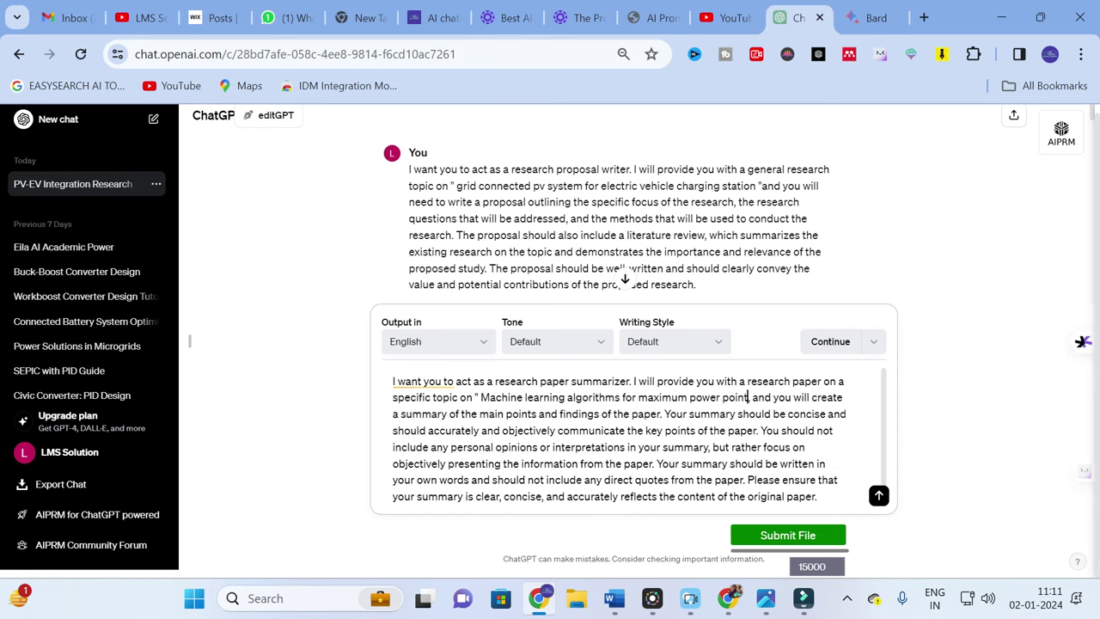
pyautogui.write(' track')
pyautogui.press('BackSpace')
pyautogui.write('king in')
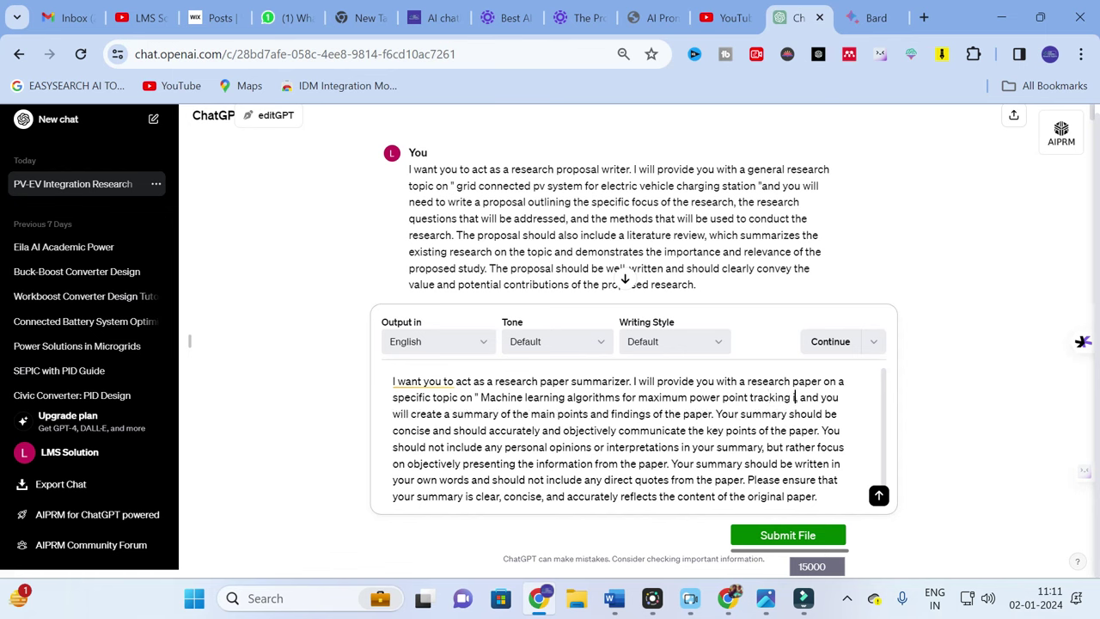
pyautogui.write(' PV system')
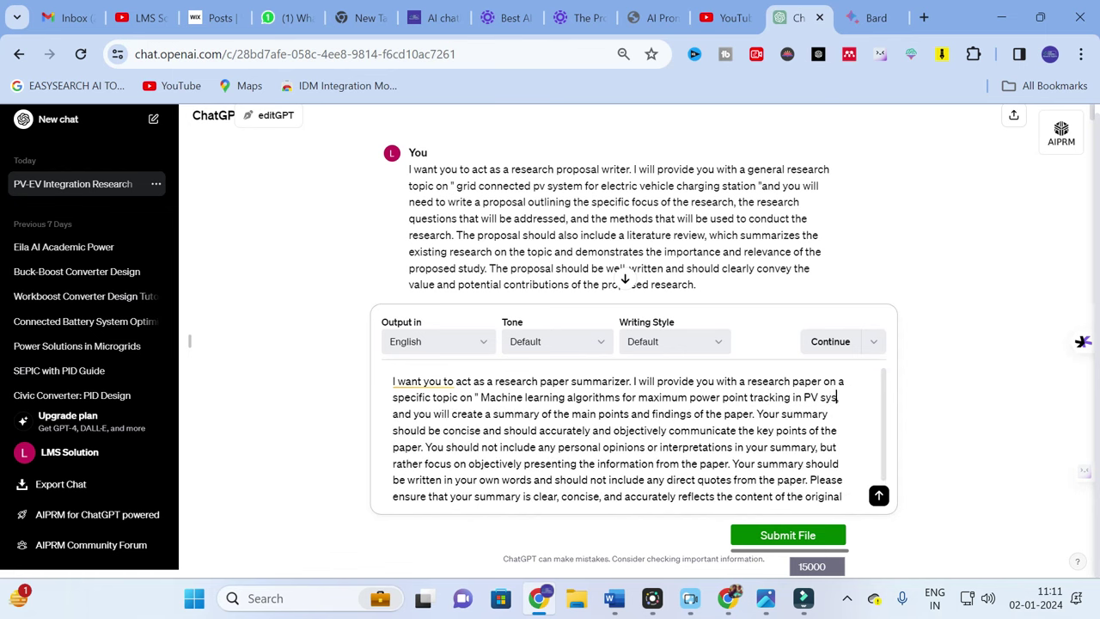
pyautogui.press('Delete')
pyautogui.write('"')
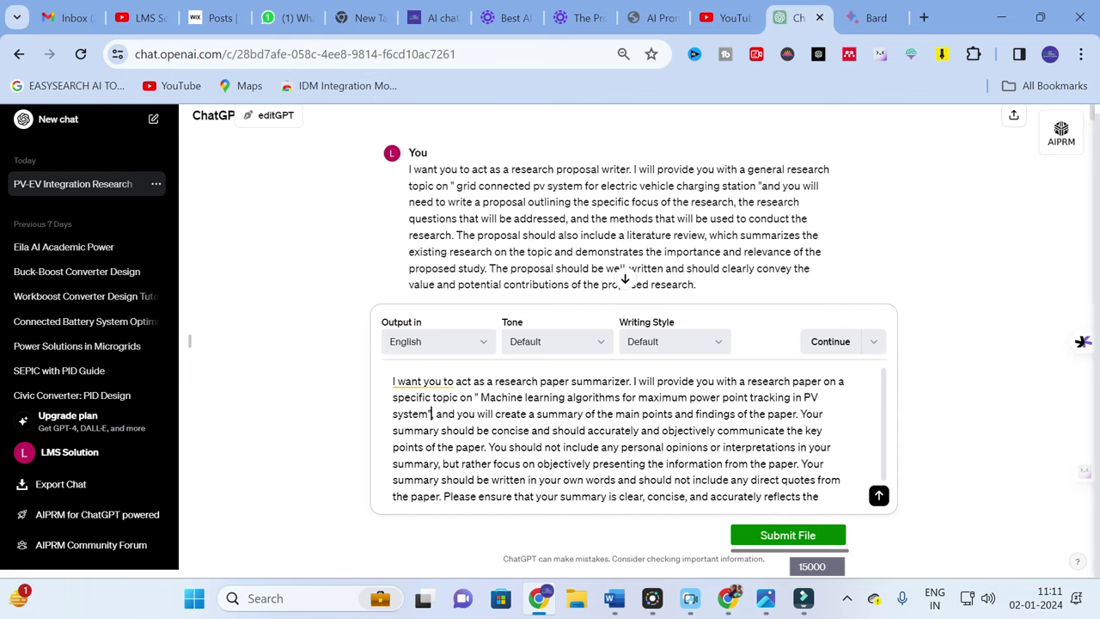
pyautogui.click(880, 495)
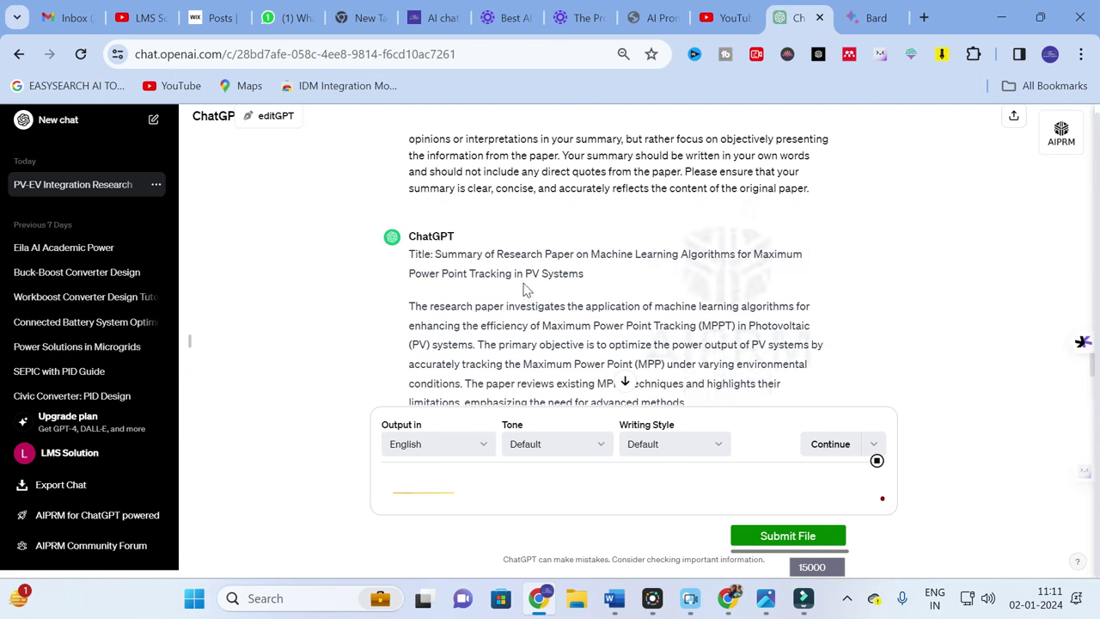
# Scroll through ChatGPT's completed MPPT summary down to its closing paragraph and back up
pyautogui.scroll(3, 519, 286)
pyautogui.scroll(3, 519, 286)
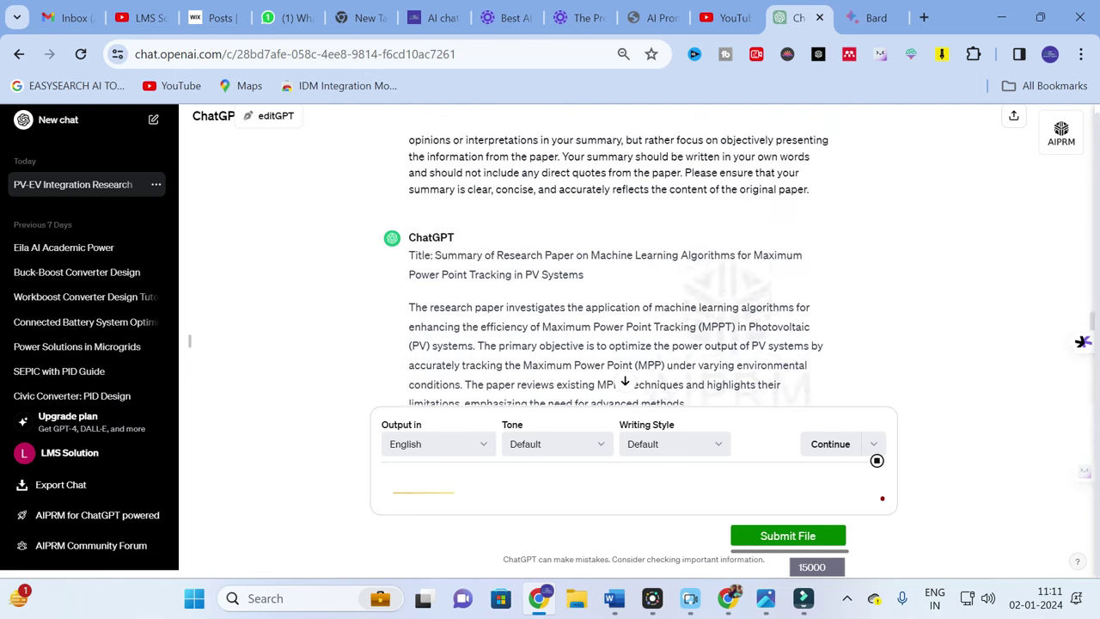
pyautogui.scroll(-1, 495, 298)
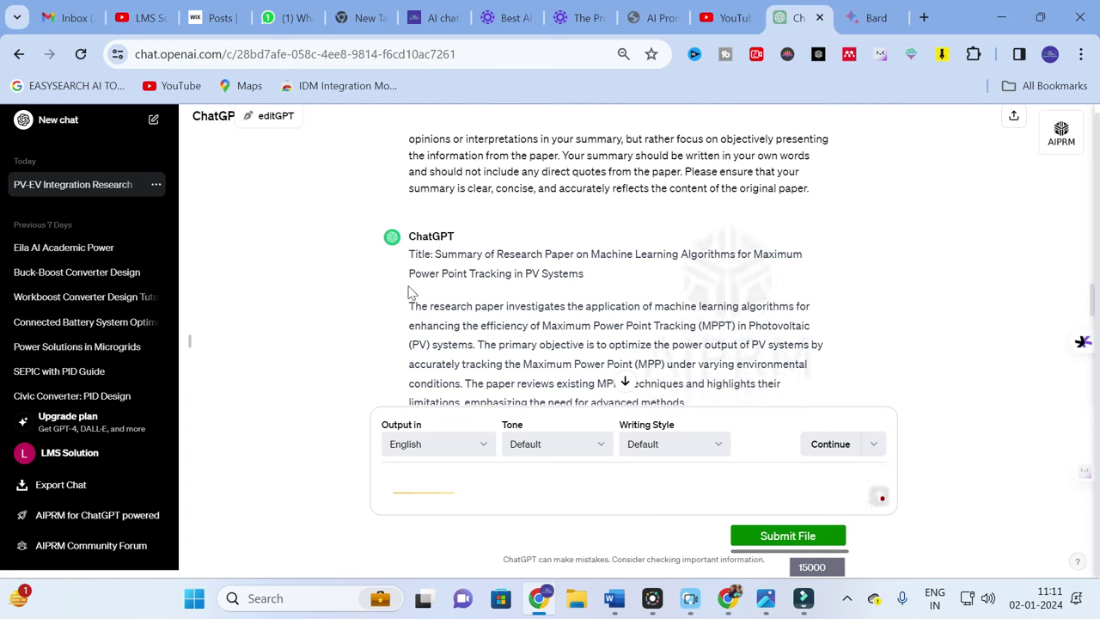
pyautogui.scroll(-1, 584, 291)
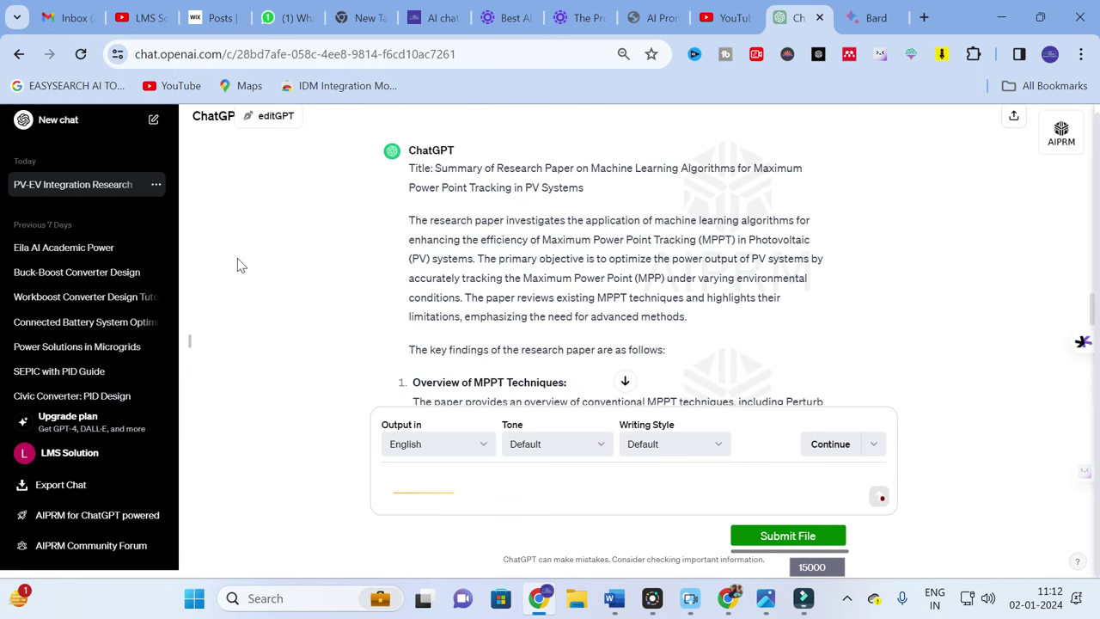
pyautogui.scroll(-2, 238, 263)
pyautogui.scroll(-7, 433, 206)
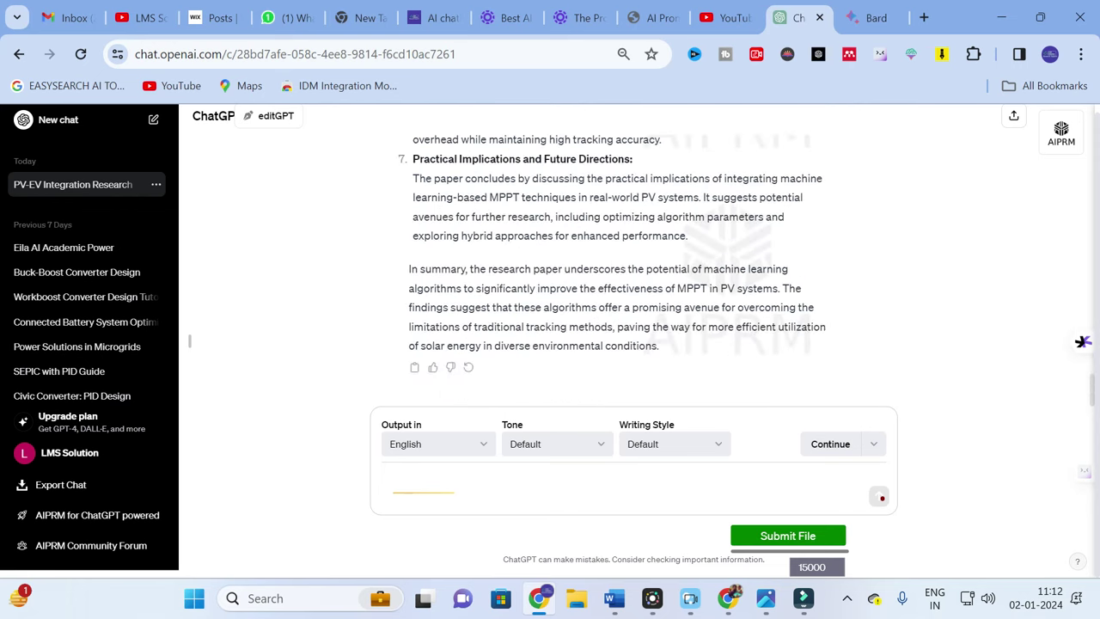
pyautogui.scroll(8, 614, 270)
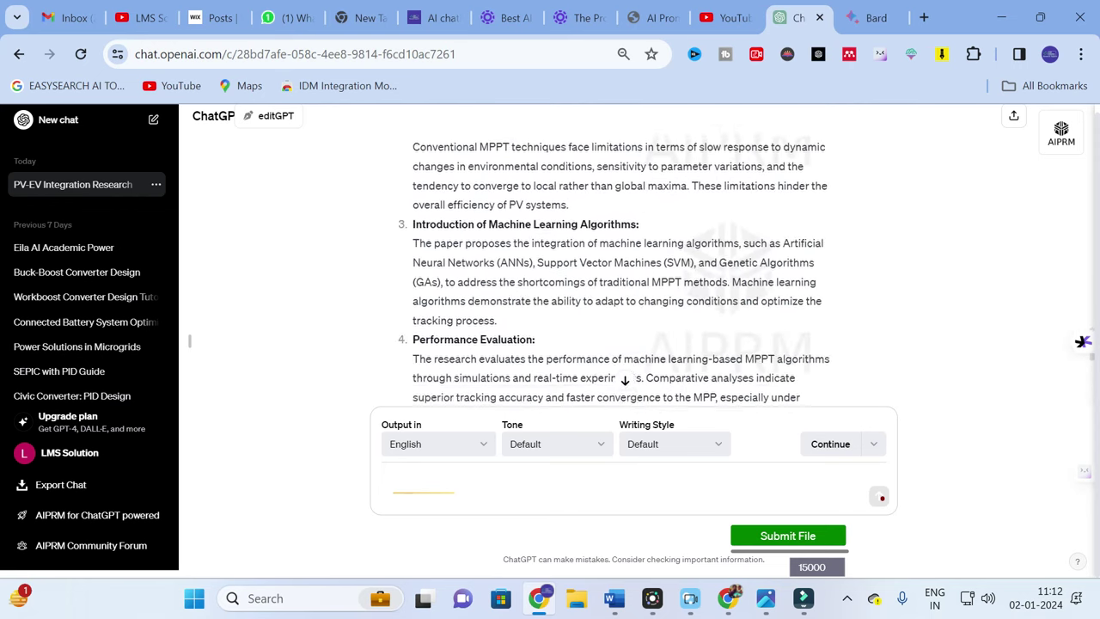
pyautogui.scroll(1, 614, 270)
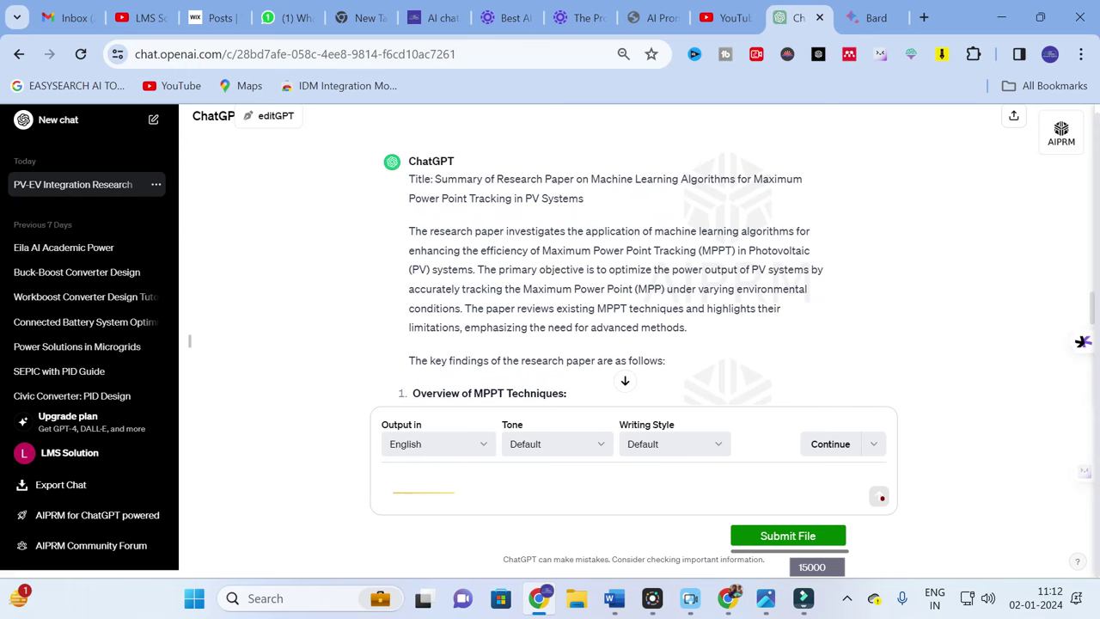
pyautogui.scroll(4, 407, 157)
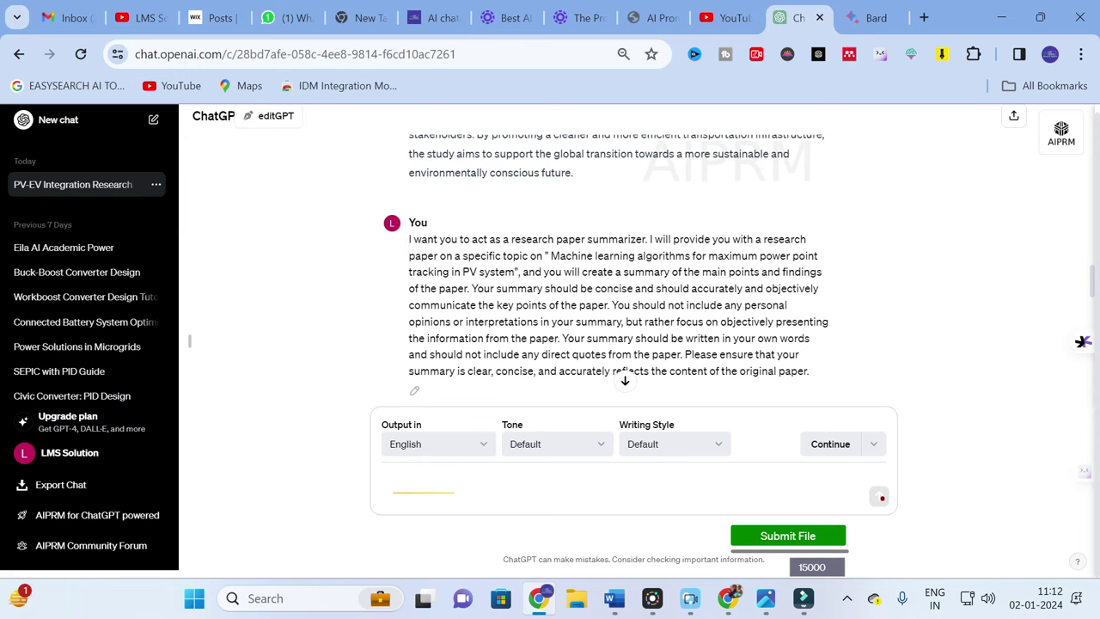
# Copy the MPPT summarizer prompt from ChatGPT into Bard, send it, then return to The Prompt Index
pyautogui.moveTo(410, 239); pyautogui.dragTo(831, 393)
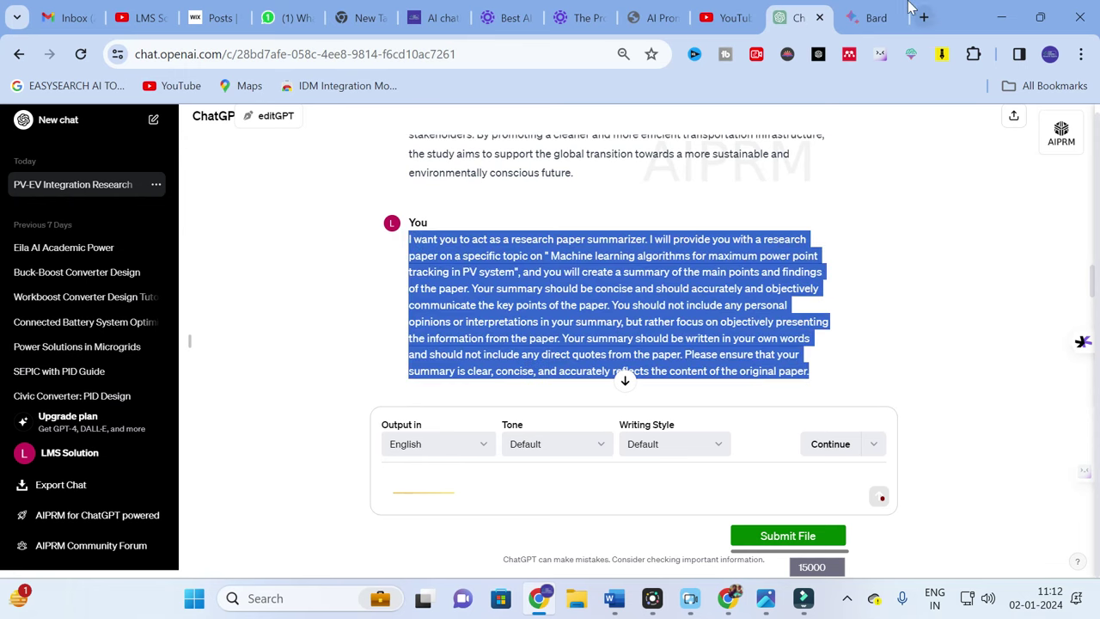
pyautogui.click(855, 17)
pyautogui.hotkey('ctrl', 'v')
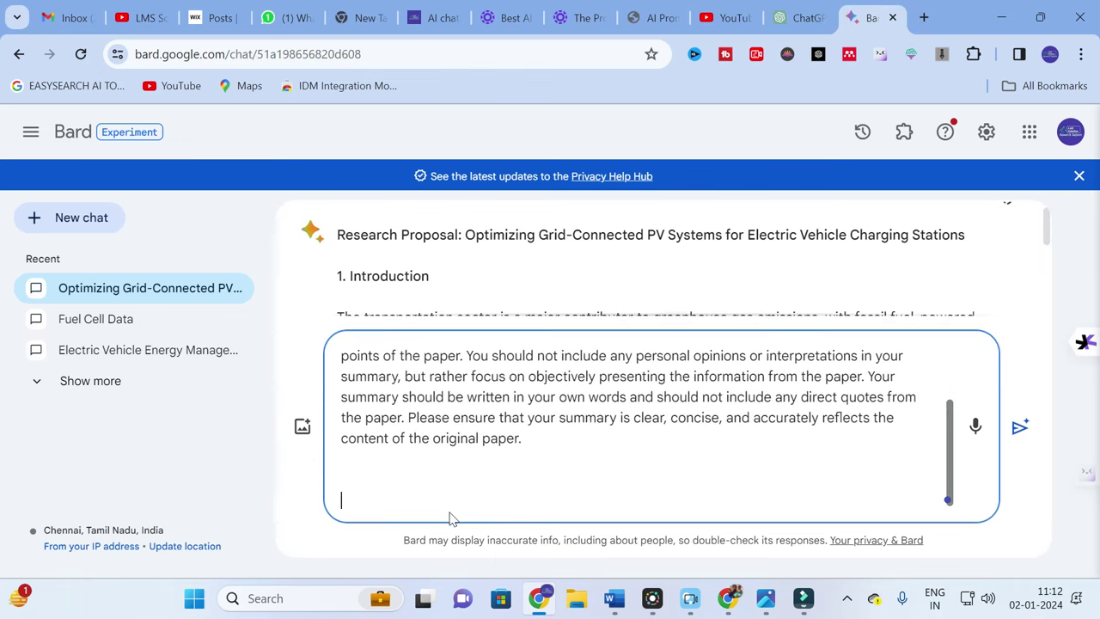
pyautogui.press('Return')
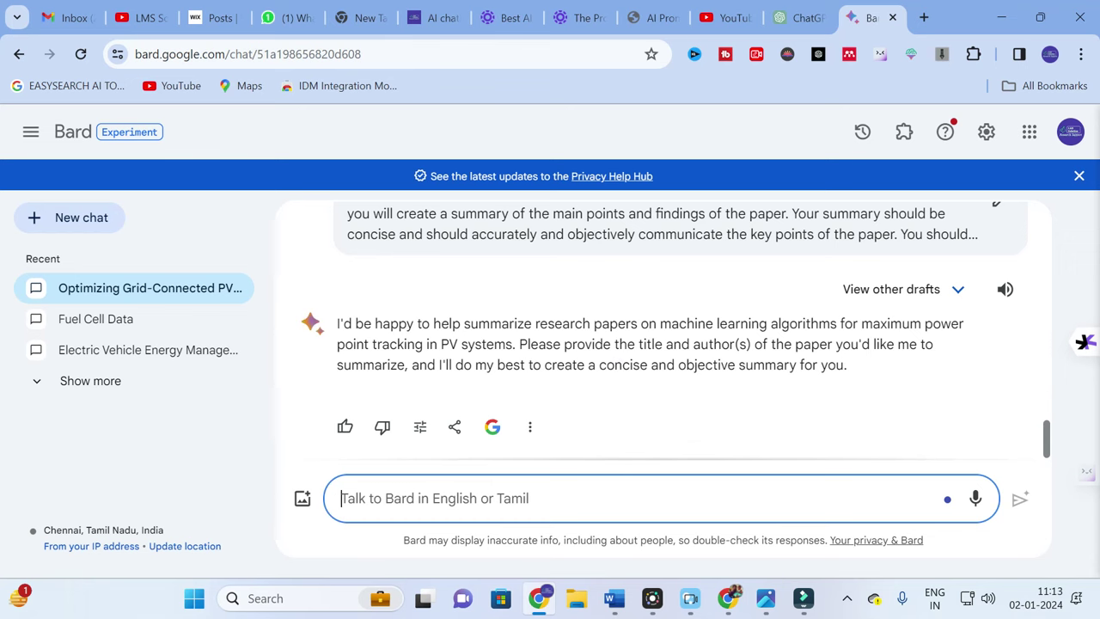
pyautogui.click(650, 18)
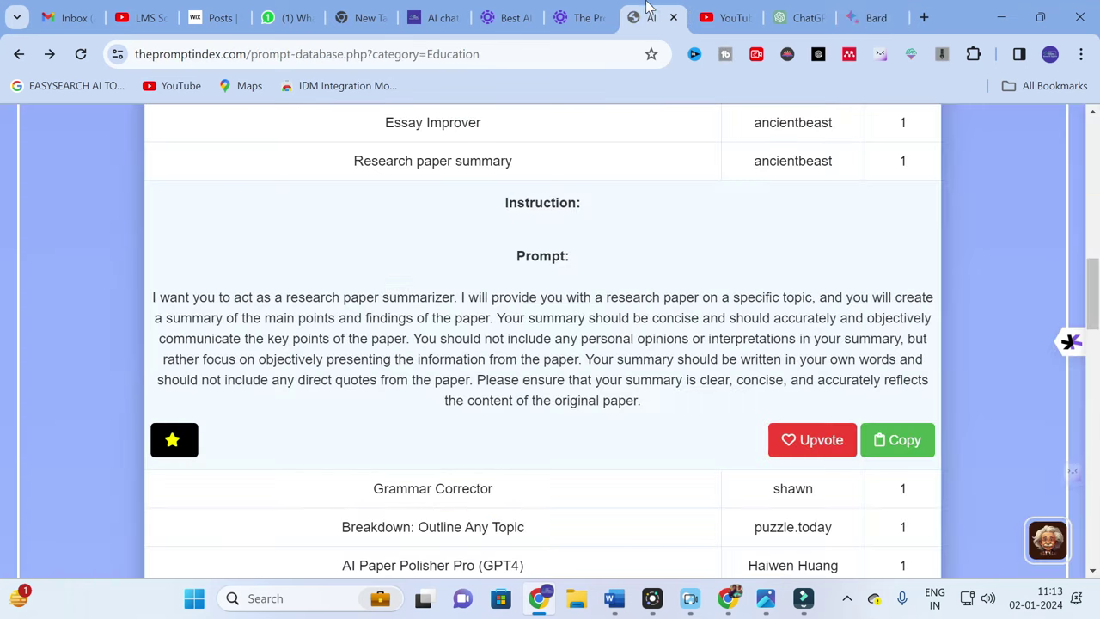